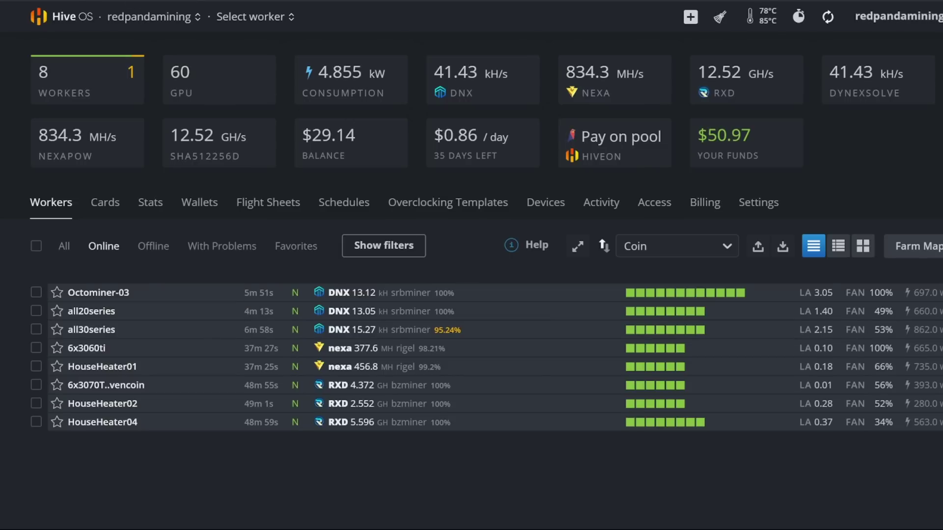
Leave the eight-worker farm dashboard for the Red Panda Mining POW Watchlist.
left_click(125, 1)
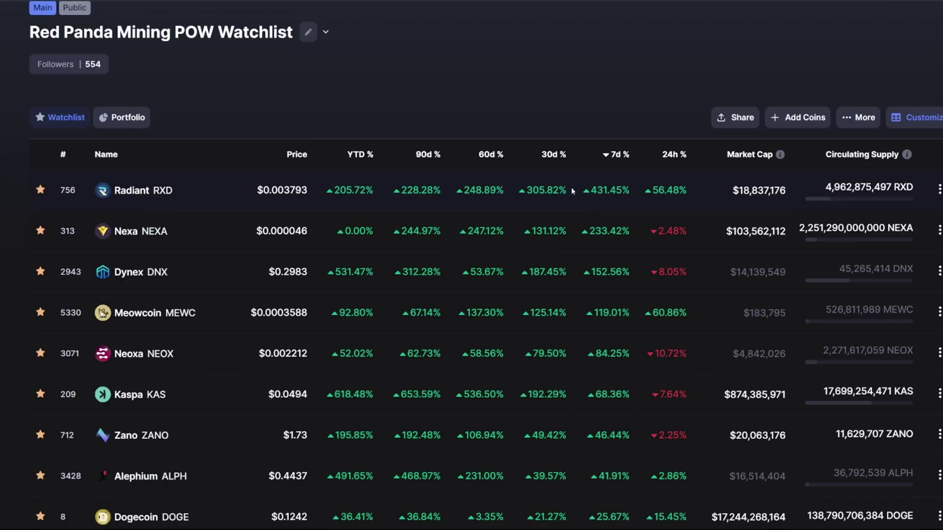
Sort the watchlist coins by 7-day change, biggest gainers first.
left_click(615, 160)
left_click(615, 160)
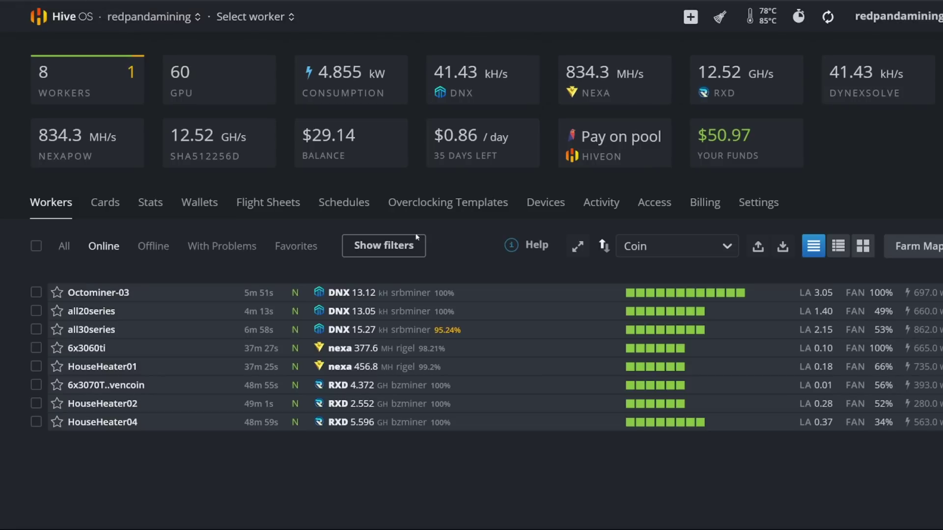
Inspect the all30series worker's kernel, system info and driver versions.
left_click(118, 329)
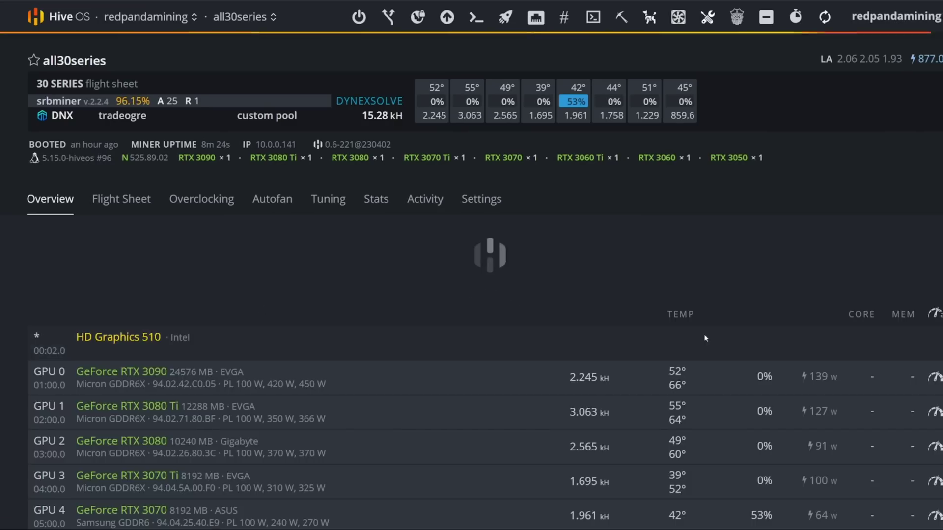
scroll(616, 257, "down", 8)
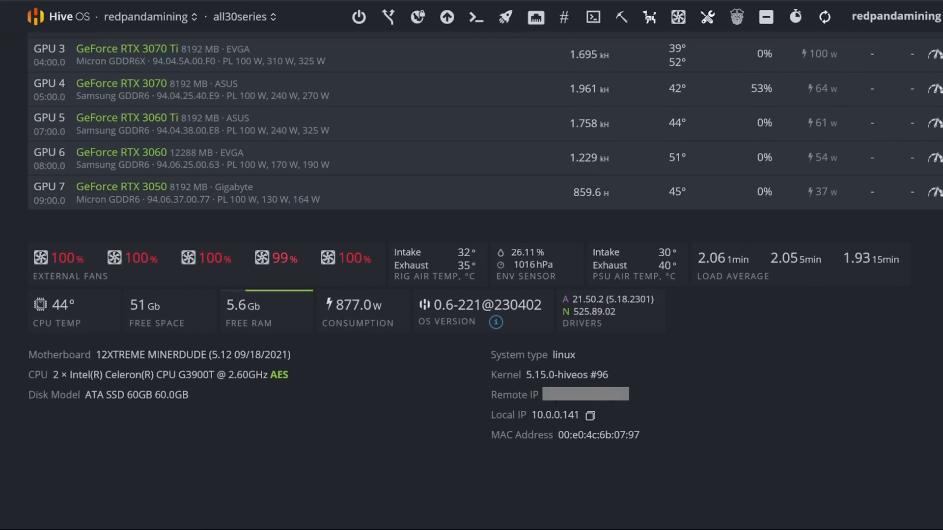
left_click_drag(618, 378, 491, 351)
left_click(654, 382)
left_click_drag(629, 322, 560, 291)
left_click(649, 359)
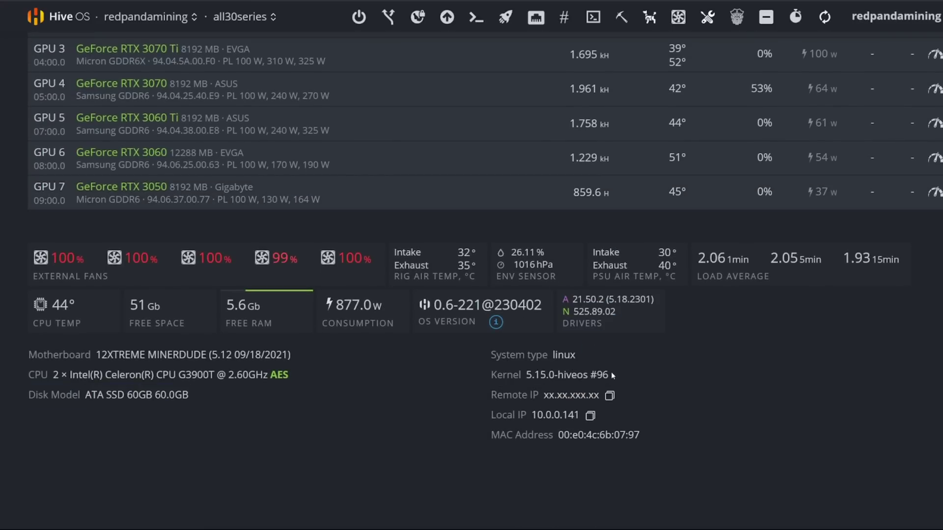
left_click_drag(611, 372, 554, 301)
left_click(693, 360)
scroll(654, 358, "up", 5)
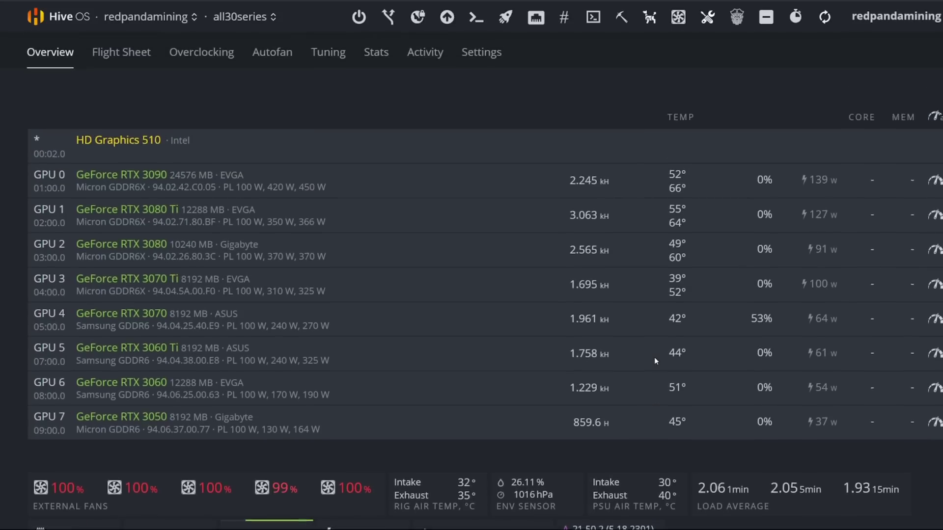
scroll(653, 357, "up", 3)
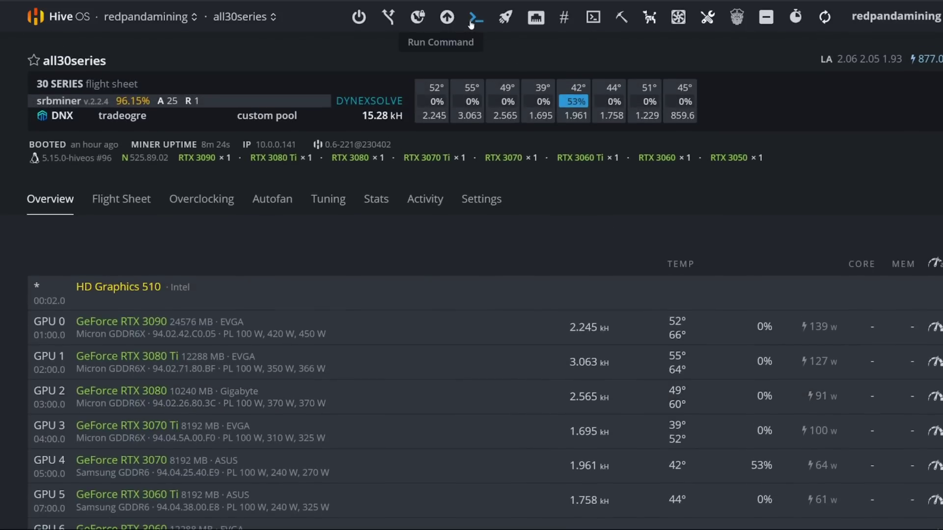
Run the hive-replace -y -s command on the all30series worker.
left_click(471, 21)
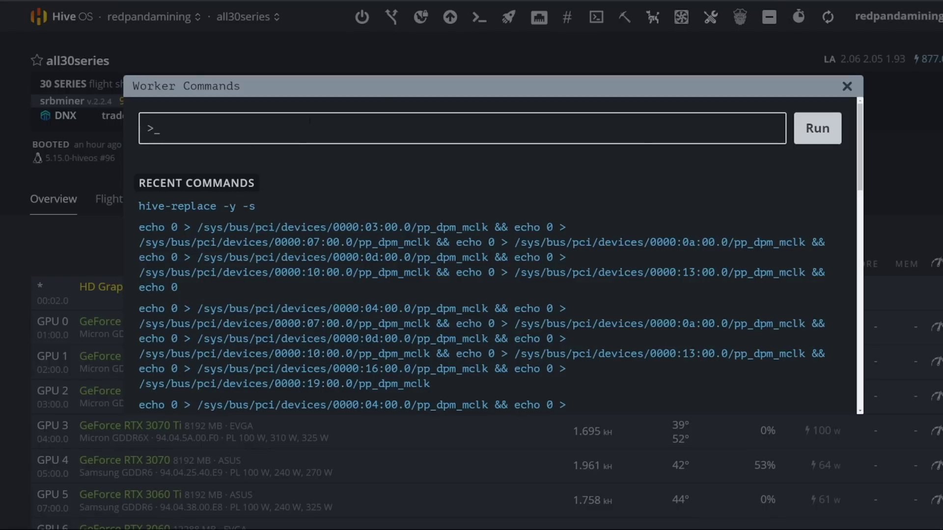
type("hive-replace -y -s")
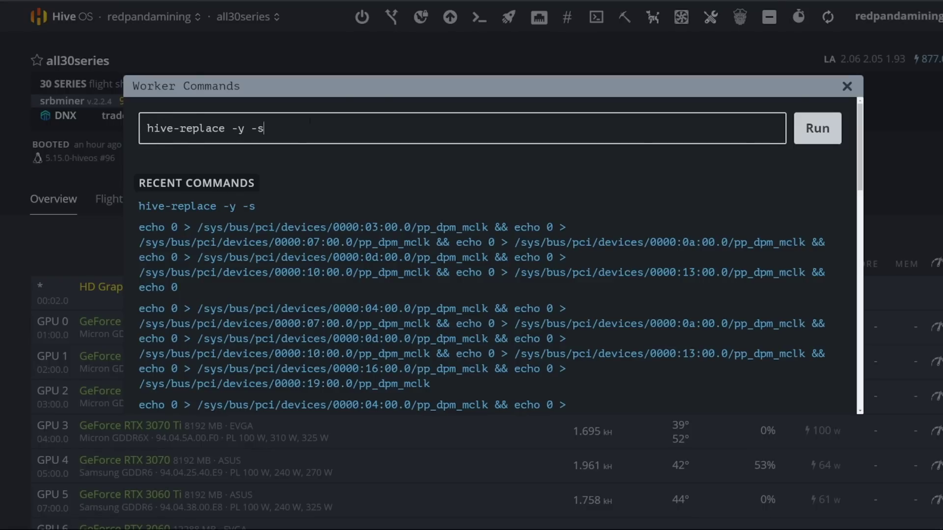
left_click(820, 133)
Return to the farm's worker list and select all eight workers.
left_click(846, 87)
left_click(164, 17)
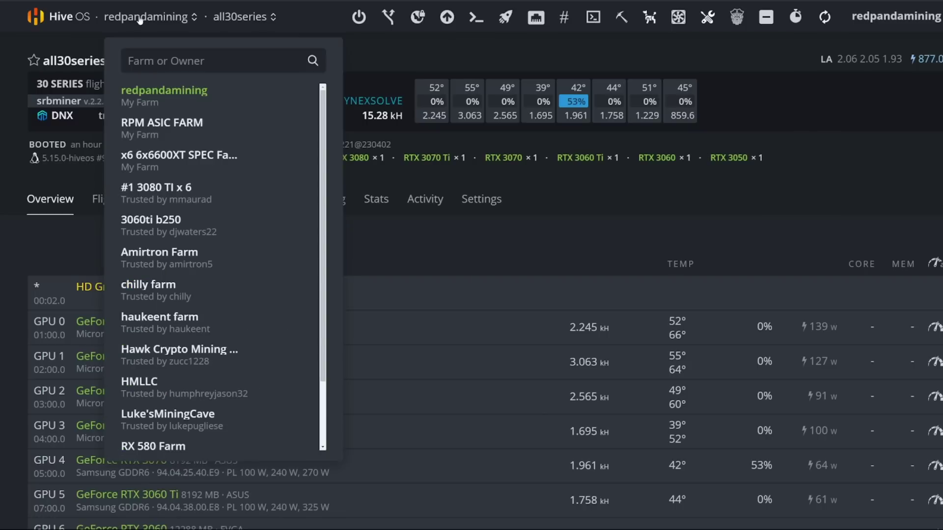
left_click(157, 90)
left_click(36, 245)
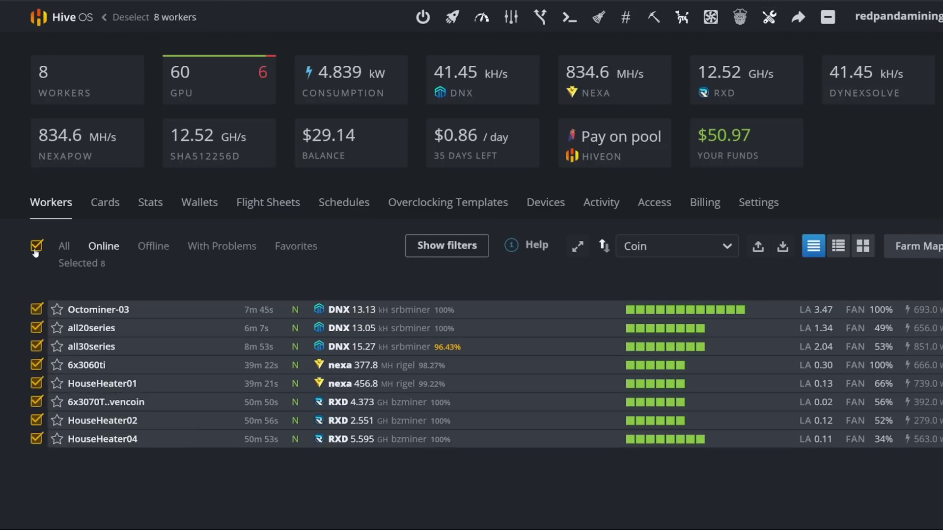
left_click(654, 20)
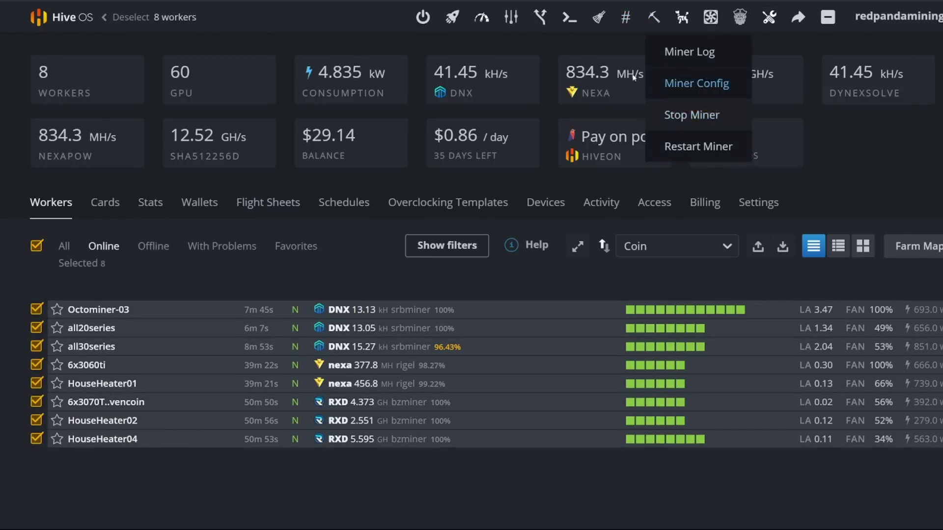
left_click(36, 247)
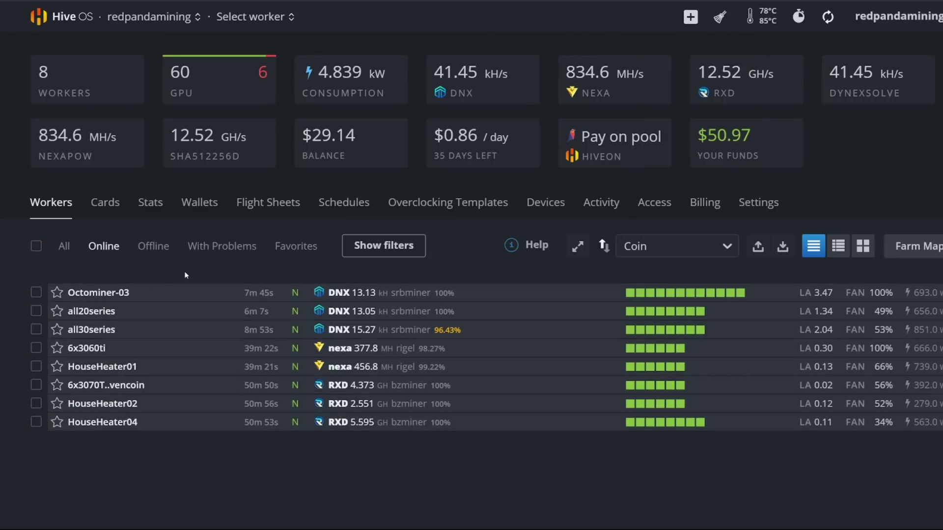
left_click(36, 246)
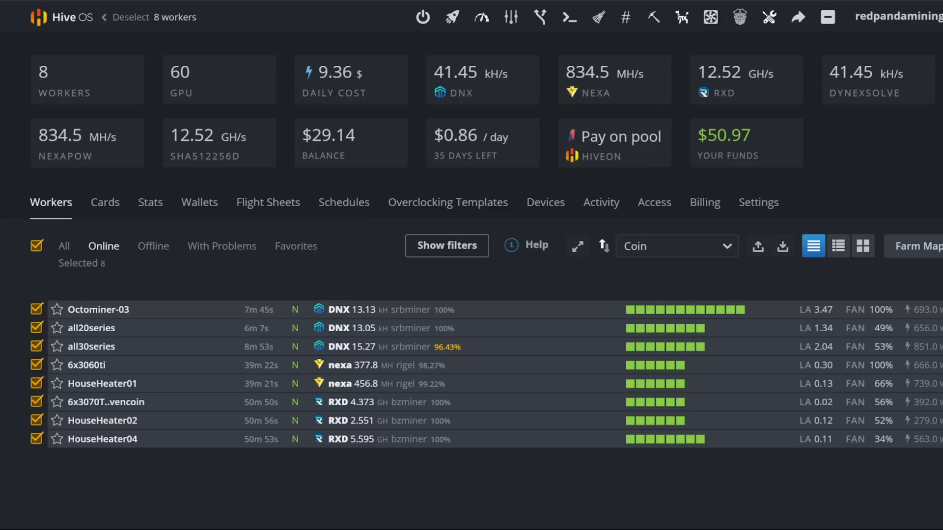
Run hive-replace -y -s on the selected workers, then deselect them.
left_click(569, 17)
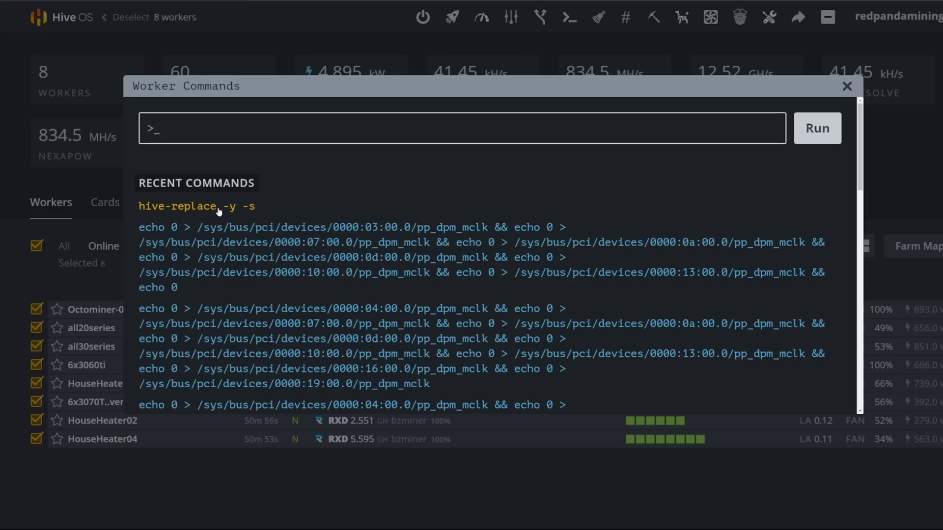
type("hive-replace")
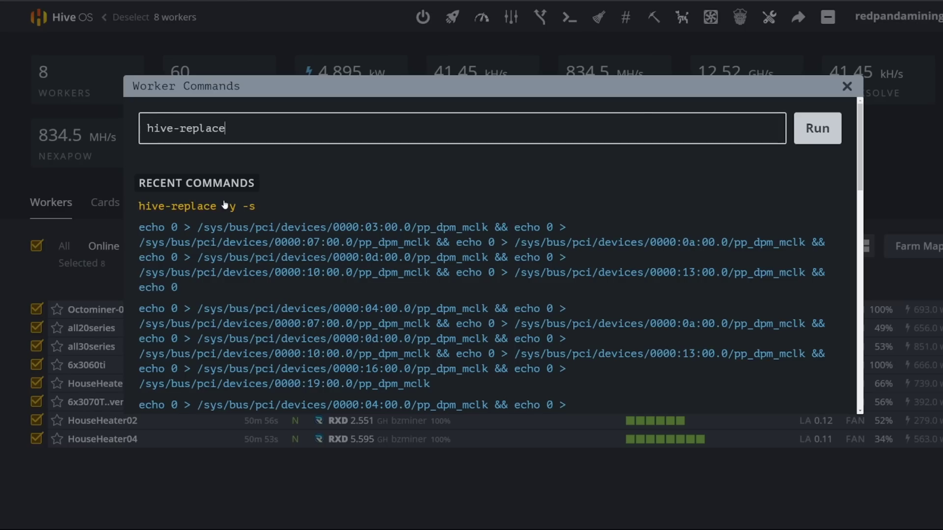
type(" -y -s")
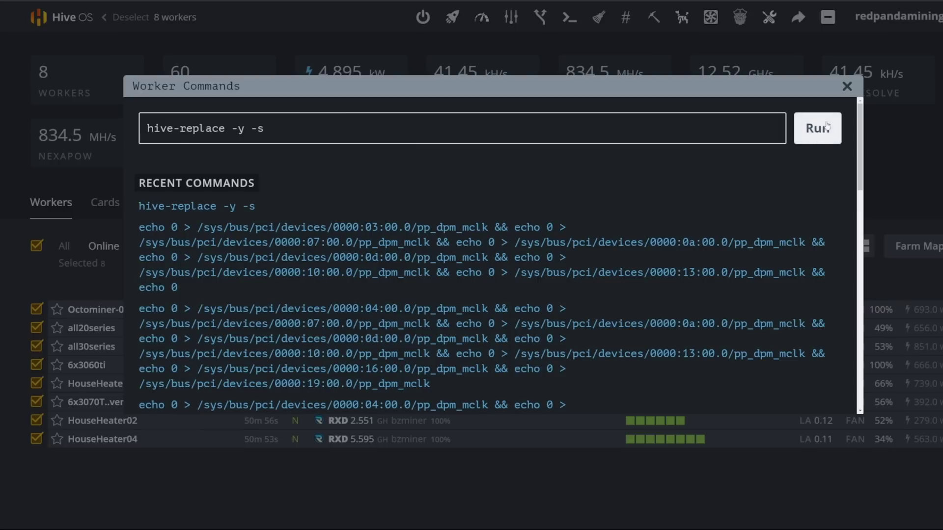
left_click(847, 87)
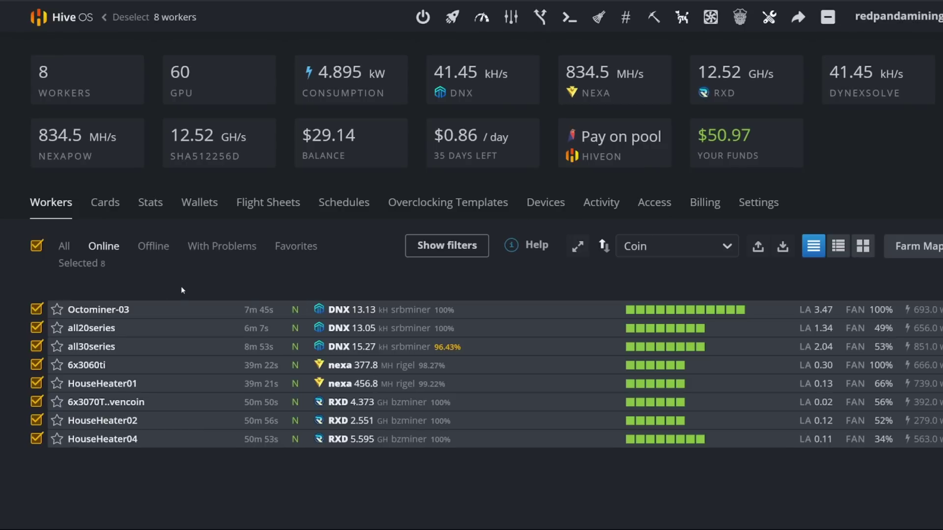
left_click(36, 247)
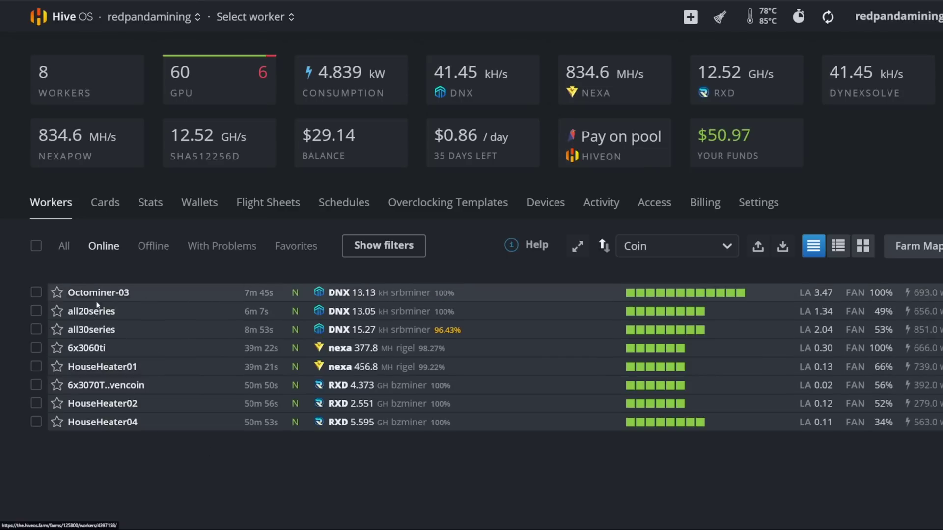
Open the all30series worker and check its kernel version line.
left_click(94, 330)
scroll(630, 374, "down", 7)
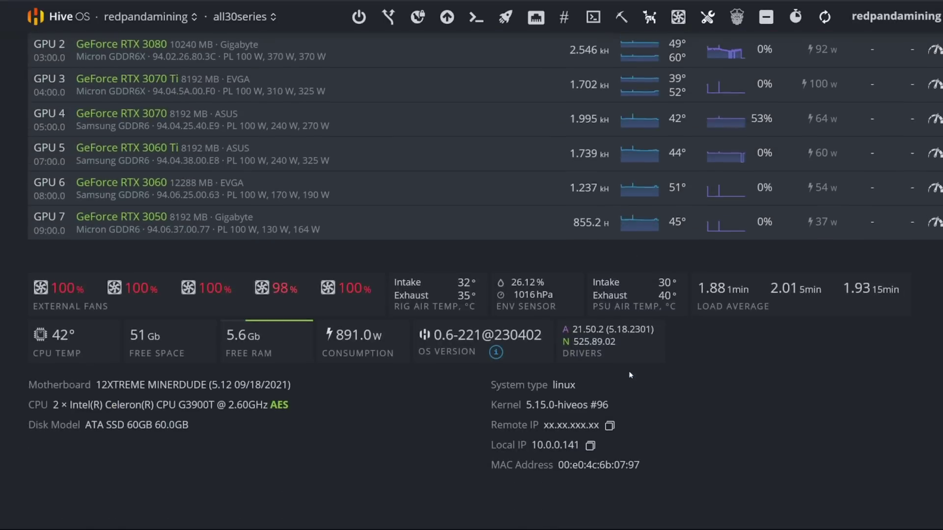
scroll(630, 375, "down", 1)
mouse_move(527, 375)
left_mouse_down()
mouse_move(491, 375)
mouse_move(542, 376)
left_mouse_up()
left_click(542, 376)
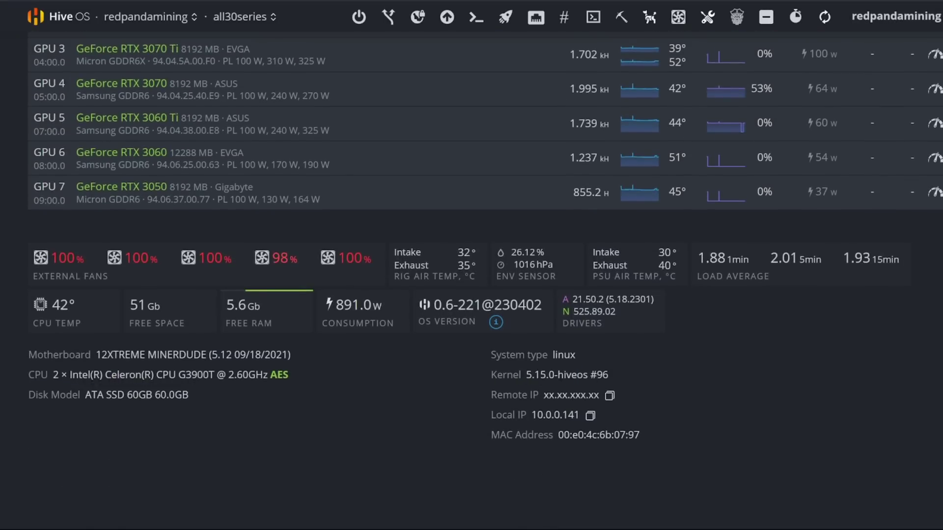
left_click_drag(614, 381, 503, 375)
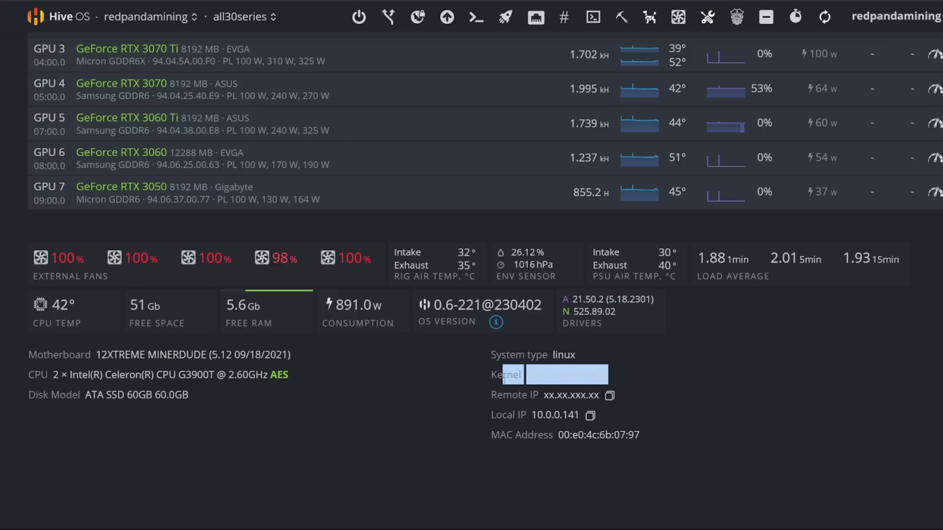
left_click(631, 378)
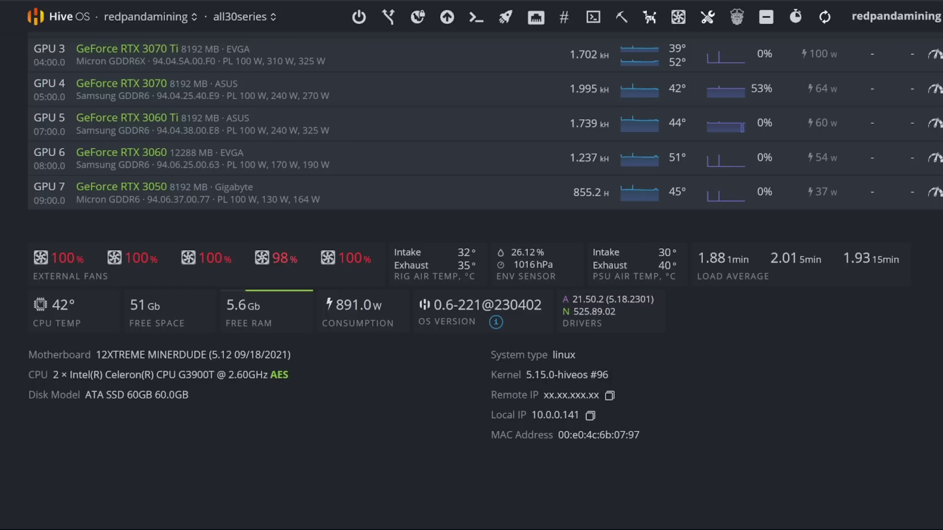
Check the all30series worker's driver versions and return to the top.
left_click_drag(632, 319, 560, 297)
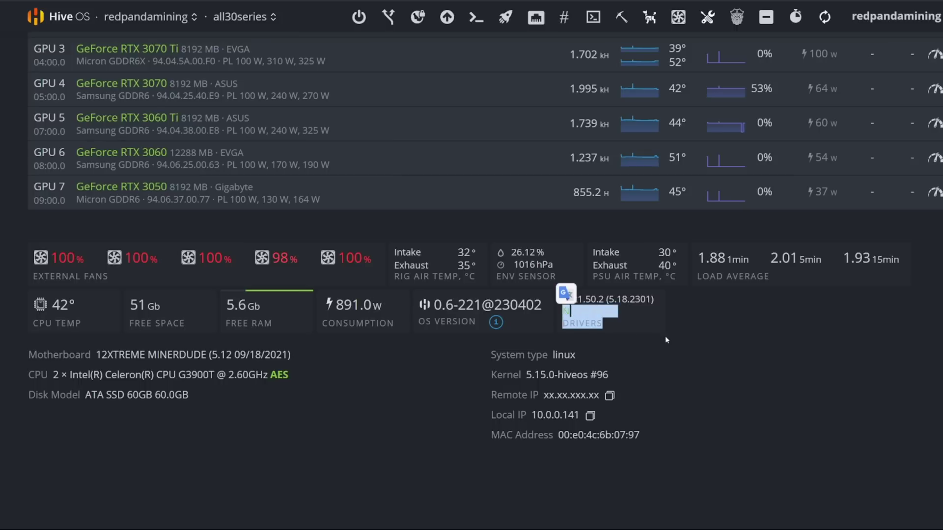
left_click(642, 340)
mouse_move(612, 324)
left_mouse_down()
mouse_move(584, 311)
mouse_move(611, 325)
left_mouse_up()
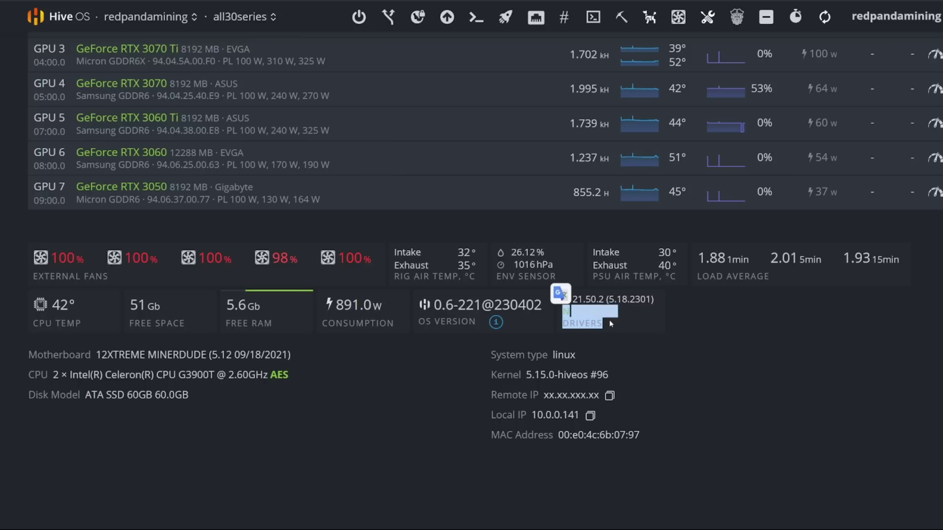
left_click(609, 324)
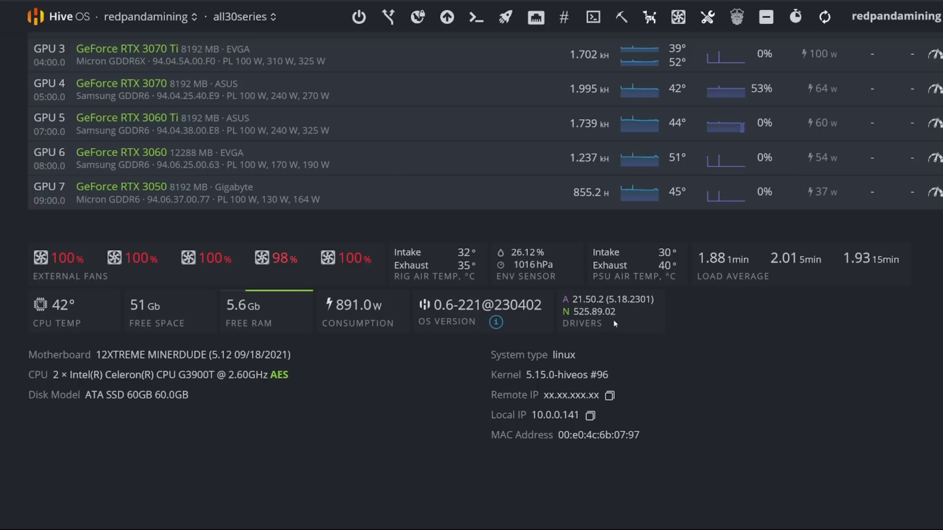
scroll(614, 320, "up", 5)
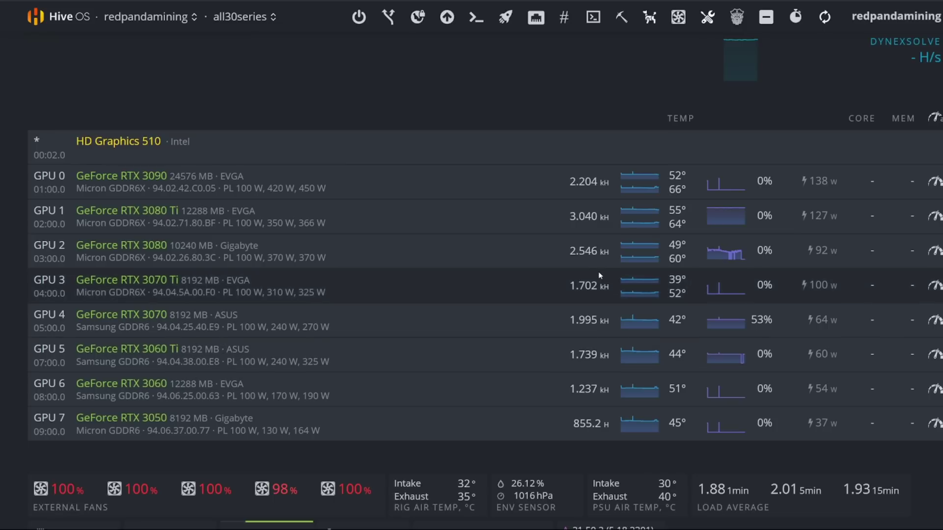
scroll(601, 270, "up", 8)
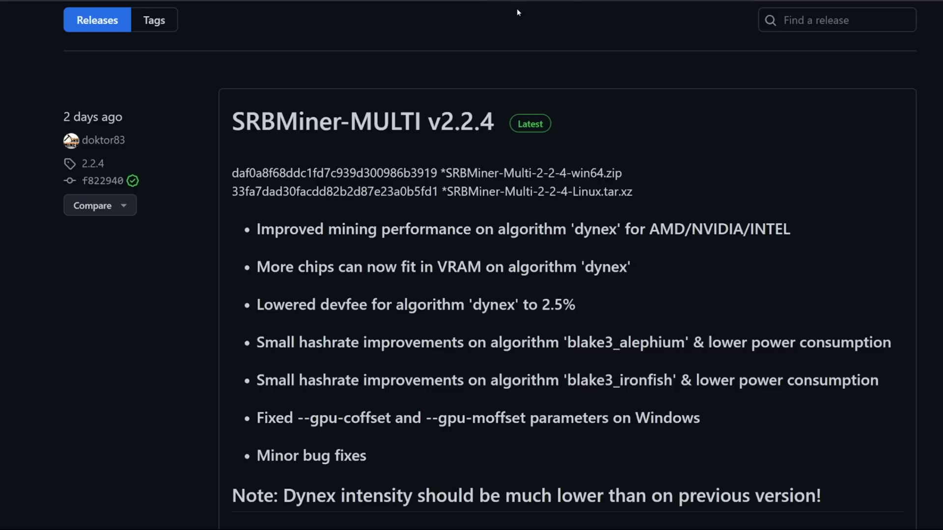
Flip between the OneZeroMiner 1.0.2 and SRBMiner-MULTI v2.2.4 release notes.
left_click(533, 1)
key("ctrl+Tab")
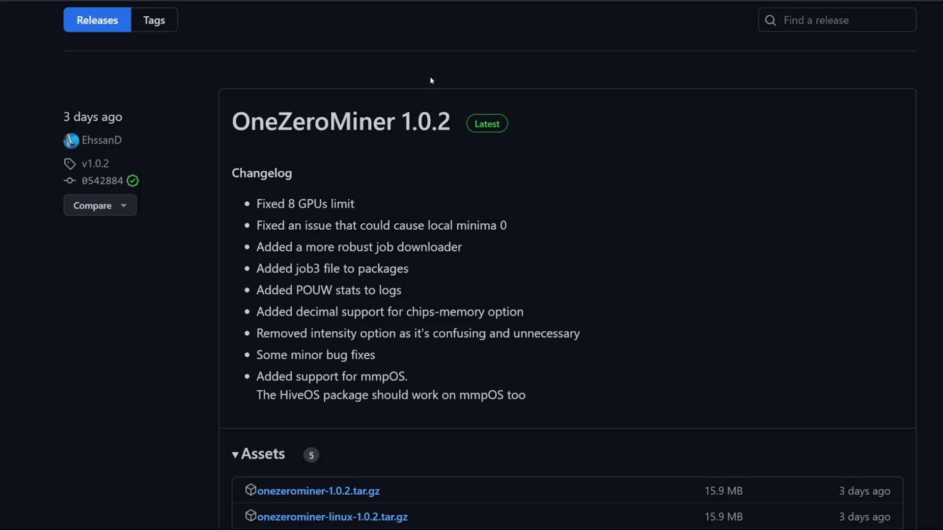
left_click(457, 1)
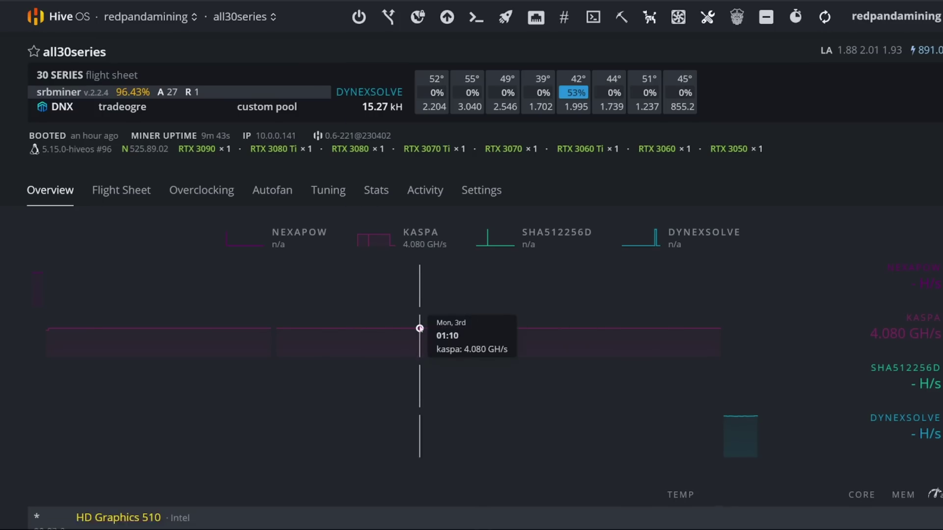
Scroll through the all30series GPU list and back up to the worker header.
scroll(416, 329, "down", 5)
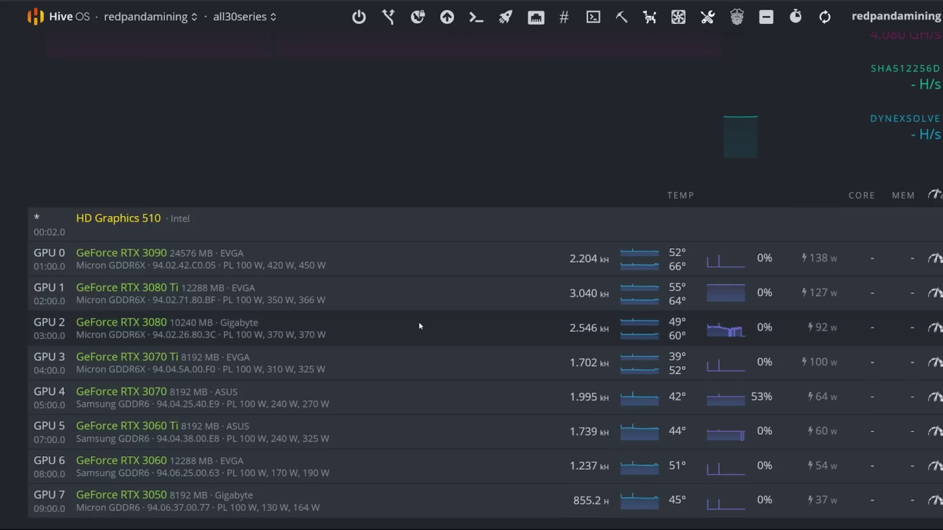
scroll(419, 326, "down", 2)
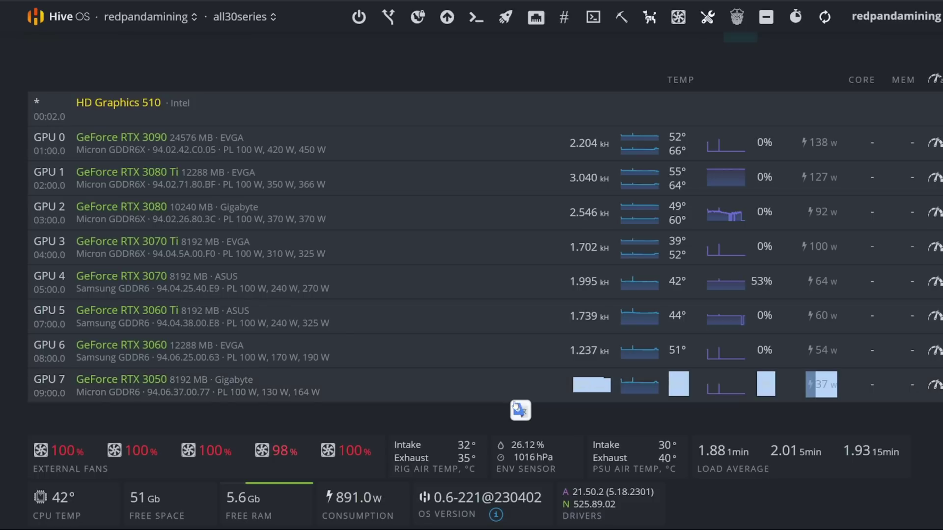
scroll(428, 424, "up", 9)
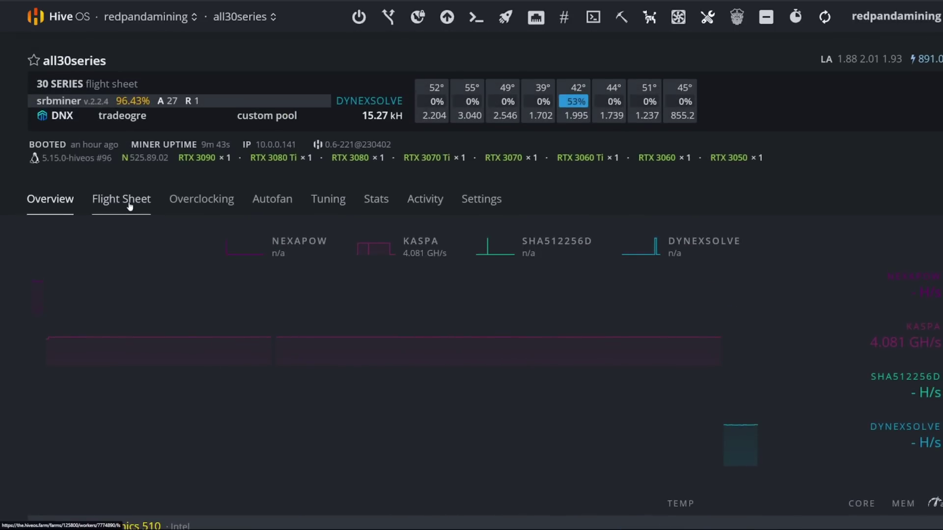
Edit the 30 SERIES DNX flight sheet, keeping tradeogre as the wallet.
left_click(129, 205)
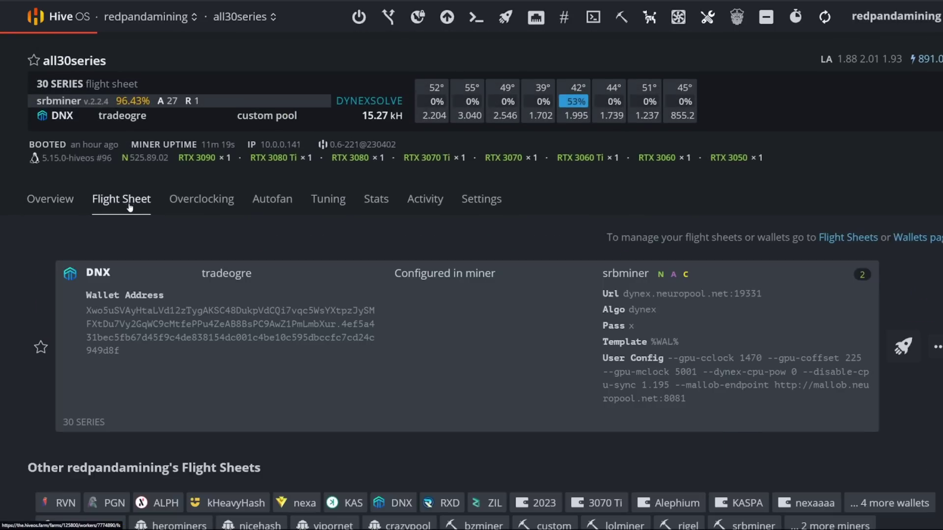
left_click(937, 347)
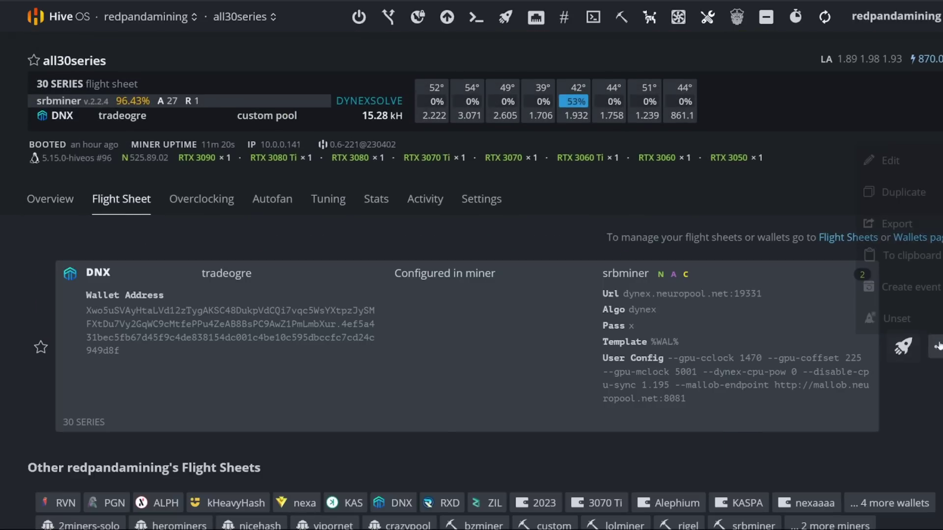
left_click(891, 161)
scroll(218, 277, "down", 2)
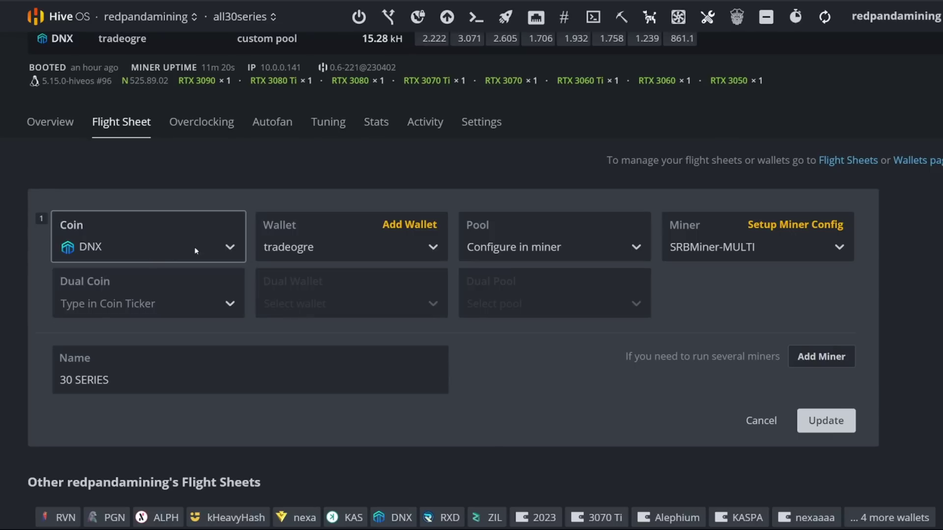
left_click(286, 253)
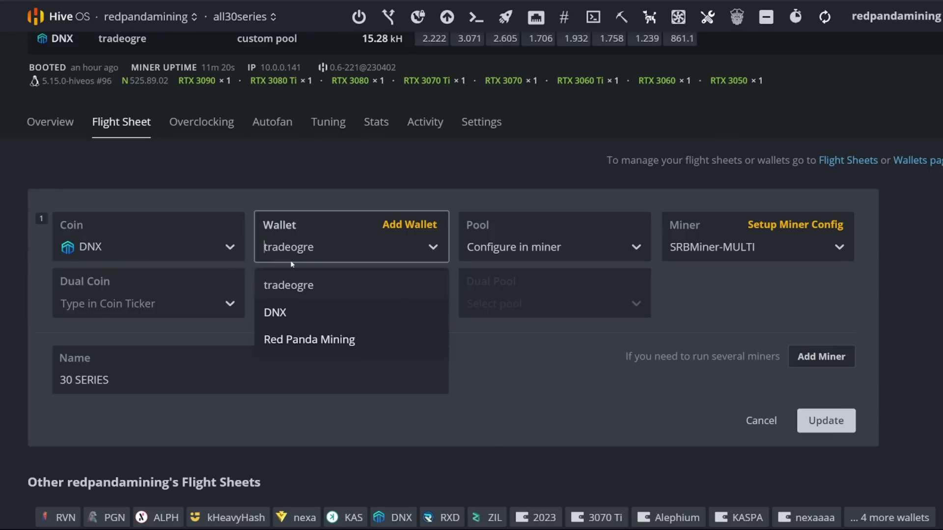
left_click(289, 287)
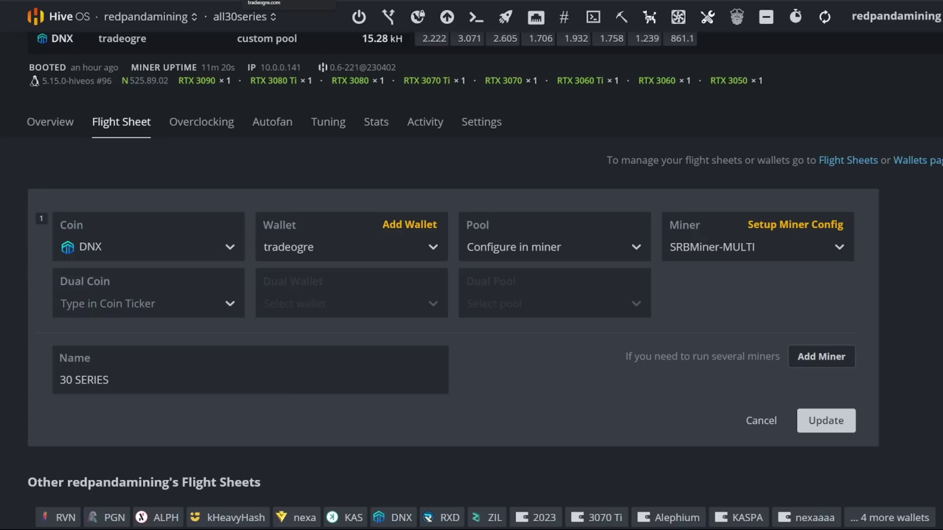
left_click(264, 1)
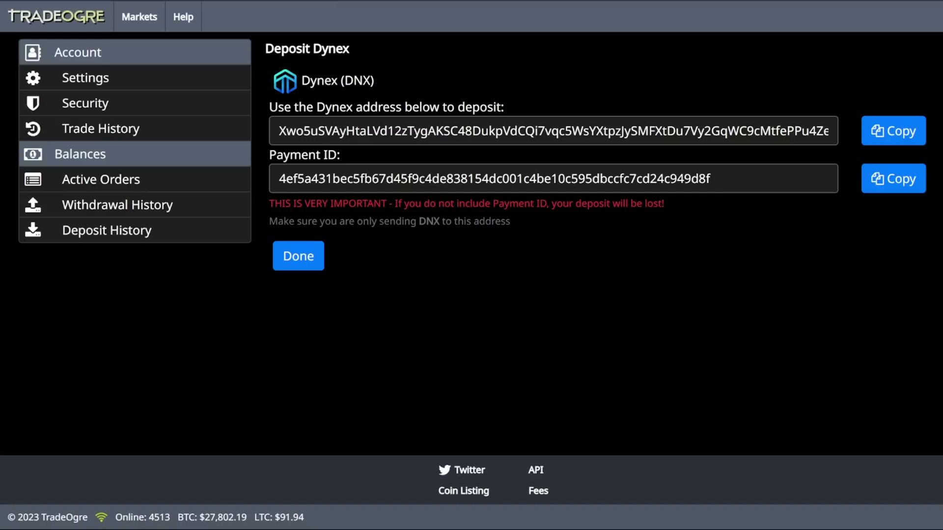
left_click(540, 131)
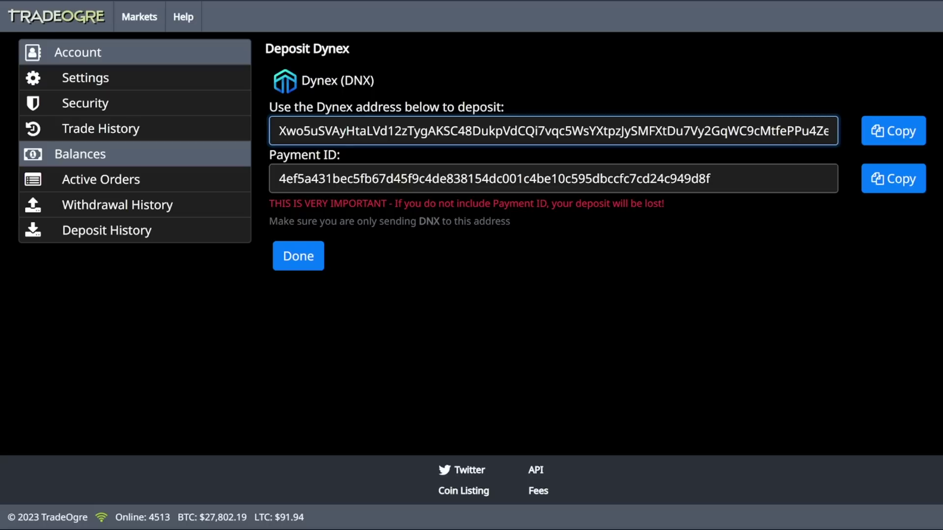
left_click_drag(278, 130, 787, 131)
left_click(540, 130)
left_click_drag(570, 178, 279, 178)
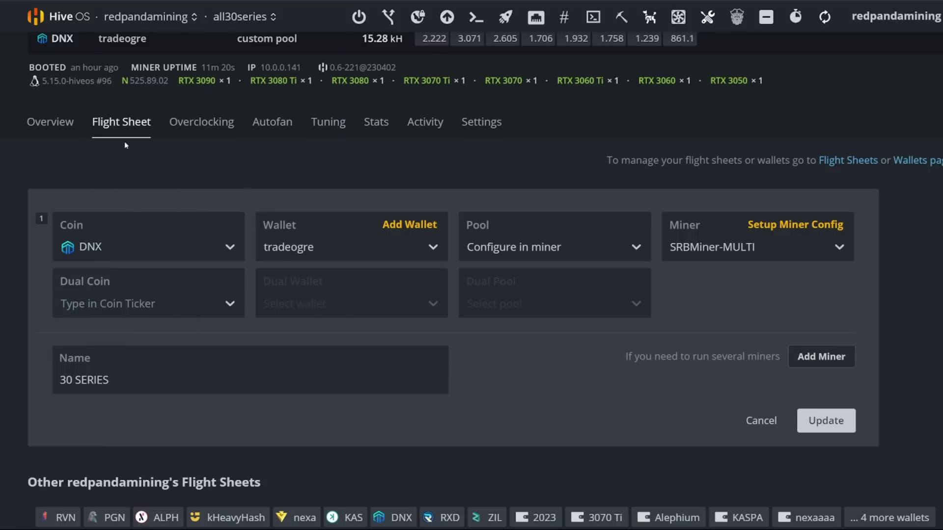
left_click(760, 420)
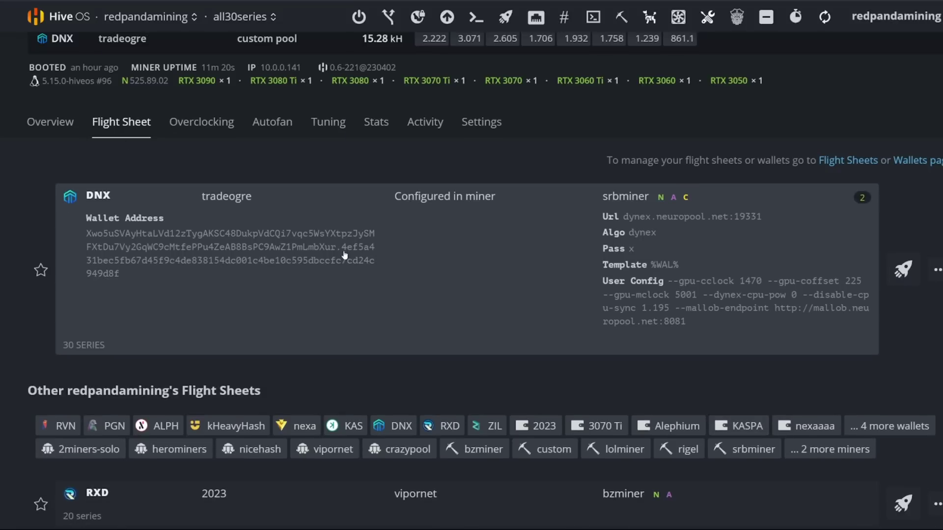
left_click_drag(342, 252, 338, 286)
left_click(434, 272)
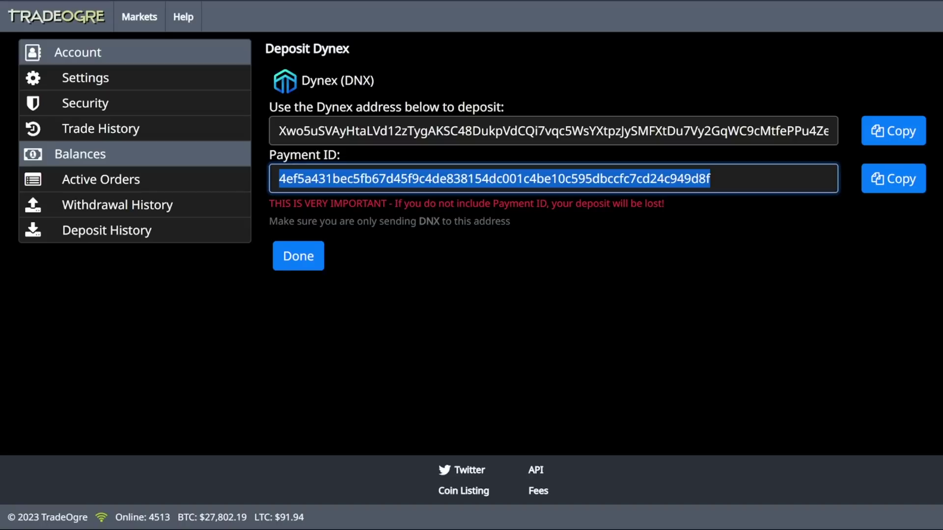
left_click(102, 232)
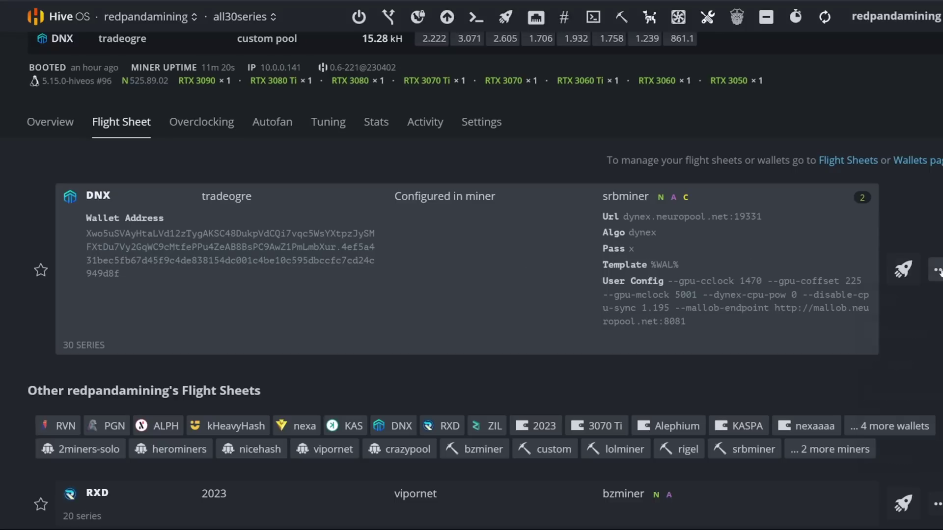
left_click(937, 270)
left_click(867, 297)
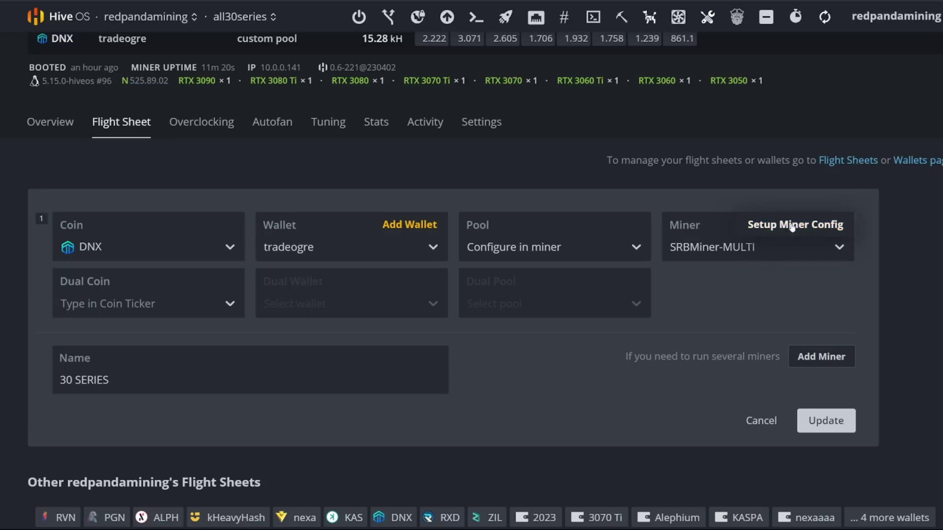
Open SRBMiner-MULTI's miner config and check the %WAL% wallet and empty worker name.
left_click(806, 226)
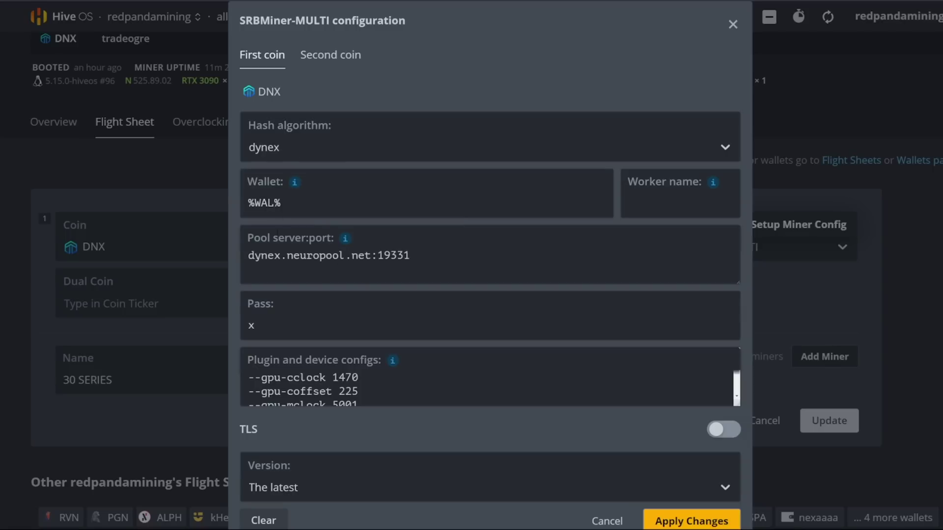
left_click(313, 202)
key("ctrl+a")
left_click(312, 203)
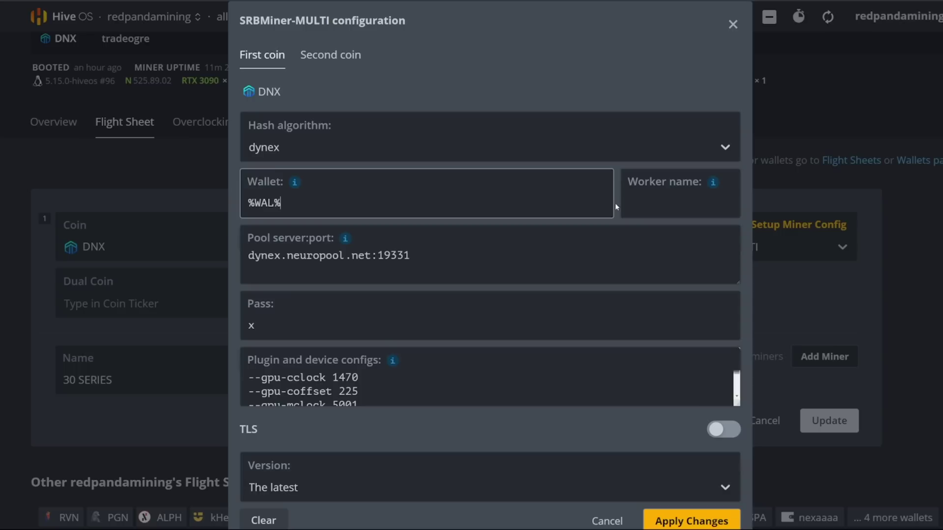
left_click(710, 203)
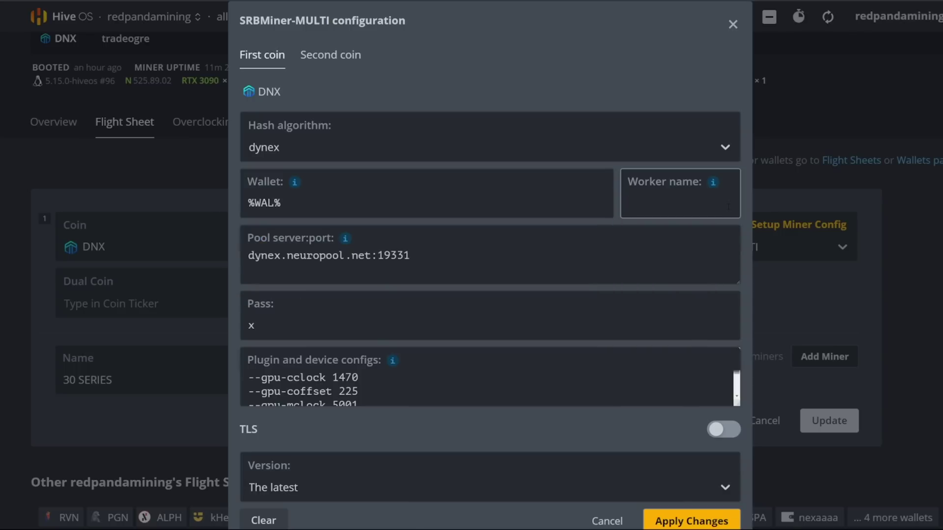
Step through the pool address and password, then enlarge plugin configs to show all lines.
mouse_move(713, 186)
key("Tab")
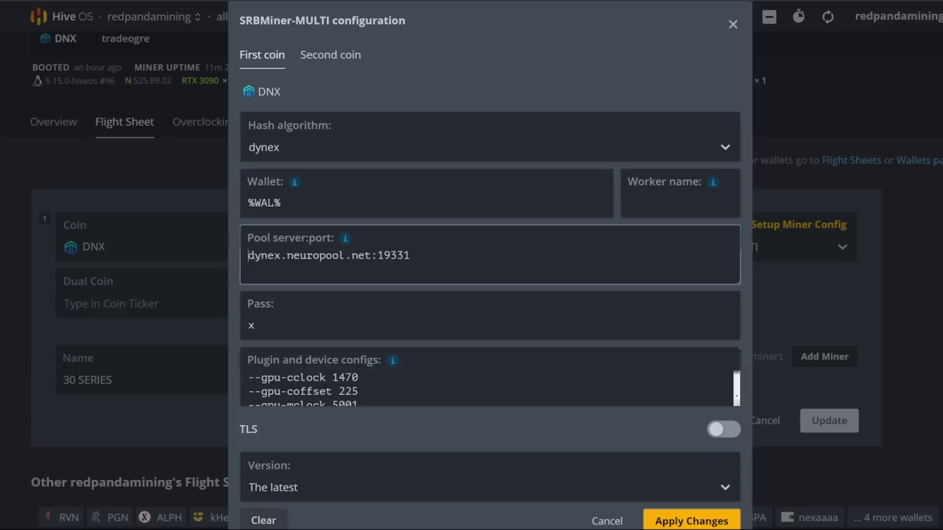
key("shift+Right")
left_click(424, 262)
left_click(349, 322)
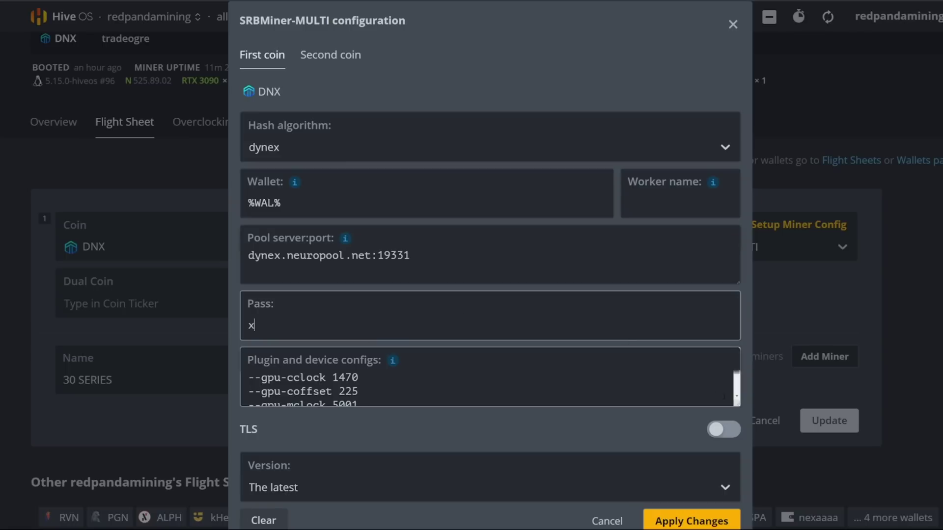
left_click_drag(736, 405, 733, 489)
scroll(641, 429, "down", 2)
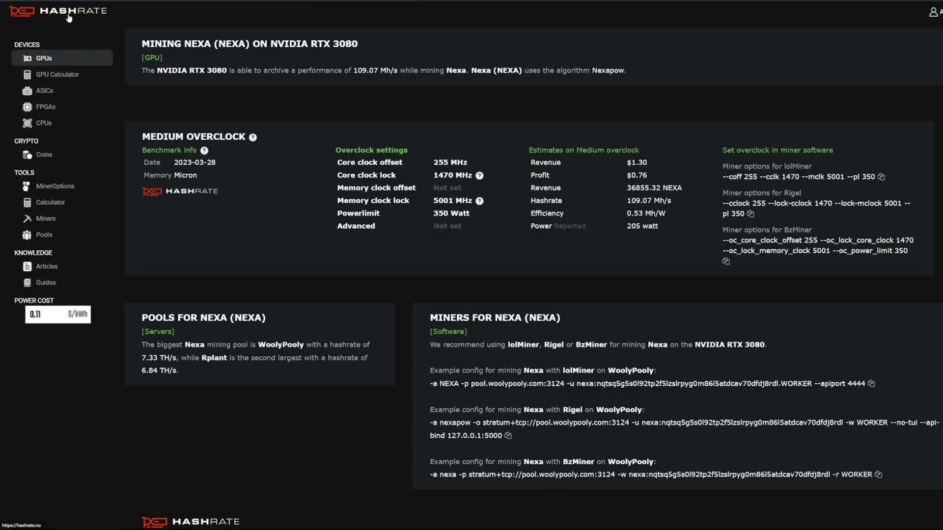
Look up the NVIDIA RTX 3090's per-coin profitability and Dynex earnings.
left_click(69, 18)
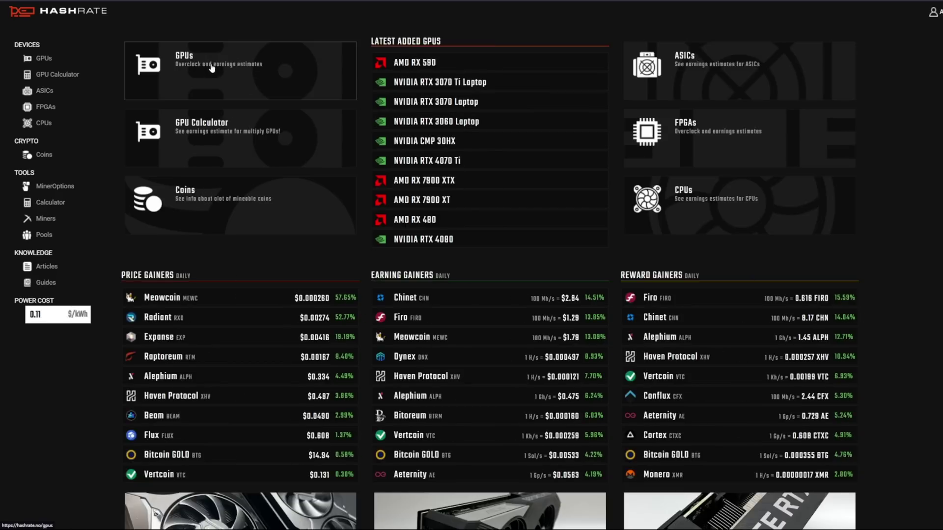
left_click(211, 67)
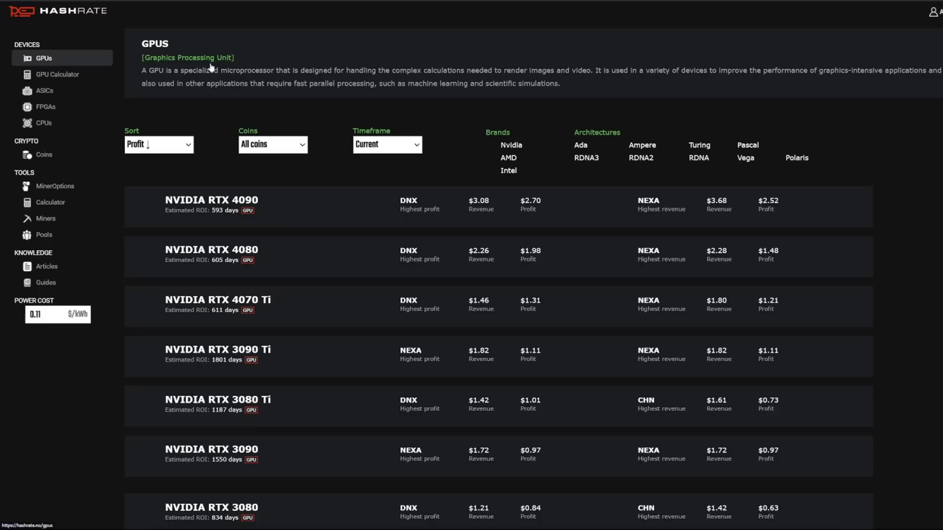
scroll(269, 267, "down", 5)
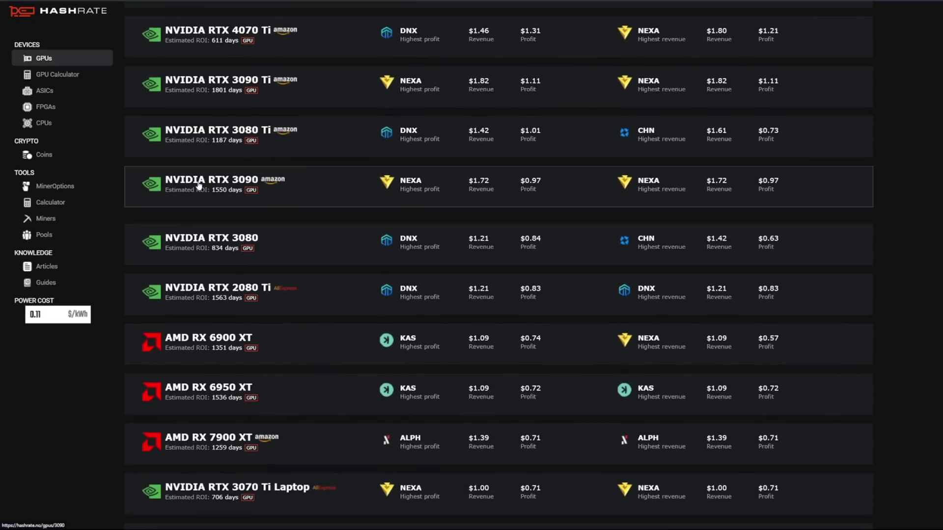
left_click(199, 185)
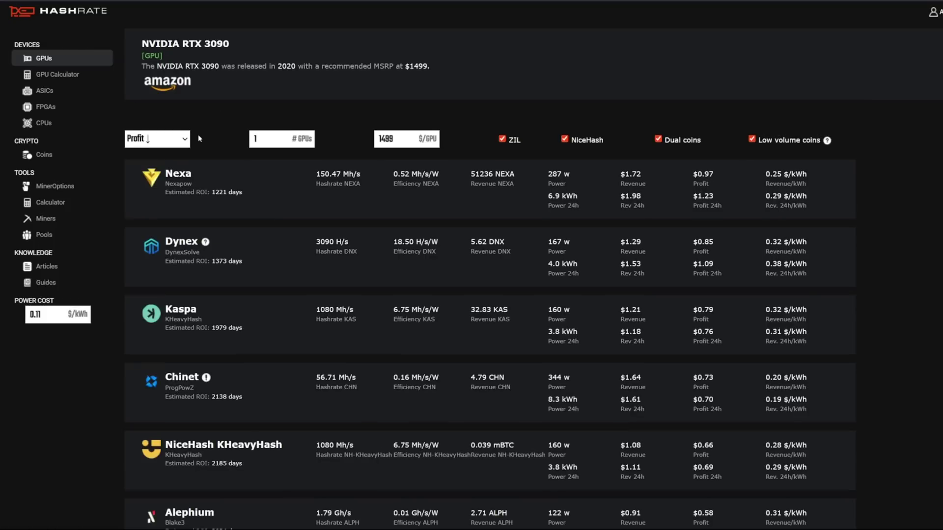
scroll(207, 331, "down", 2)
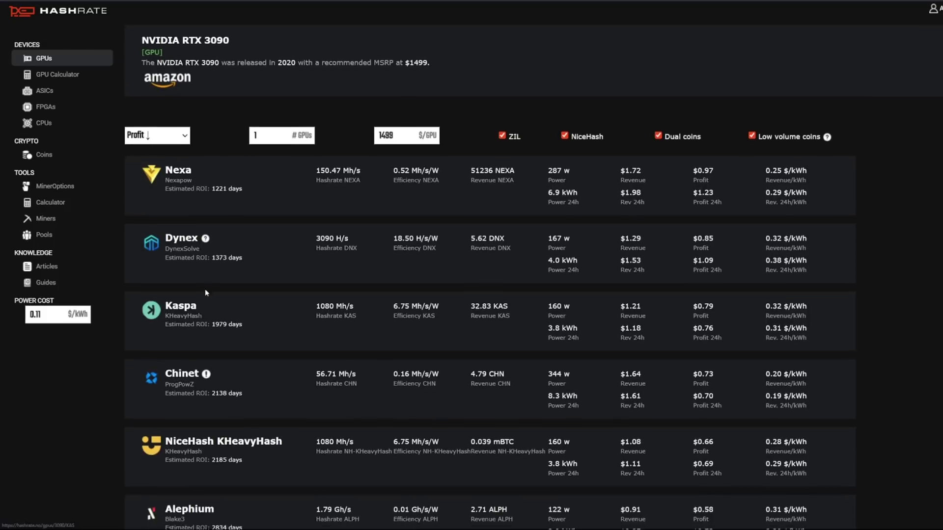
scroll(202, 299, "up", 2)
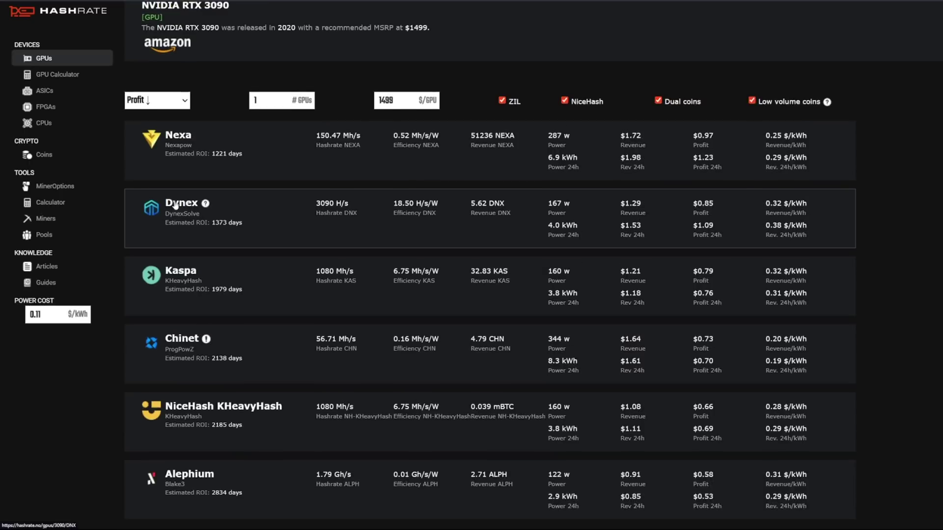
left_click(172, 210)
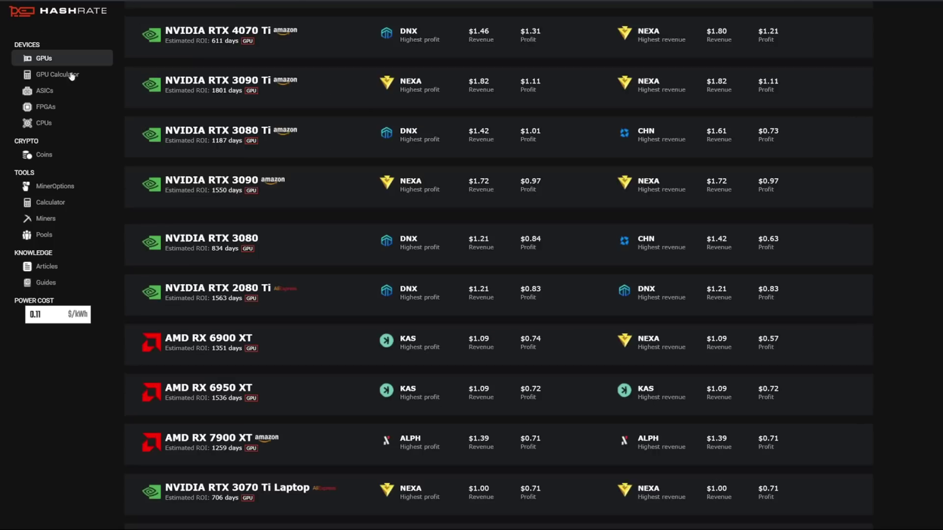
Open the NVIDIA RTX 3070 Ti profitability page, where Dynex ranks first.
scroll(243, 248, "down", 5)
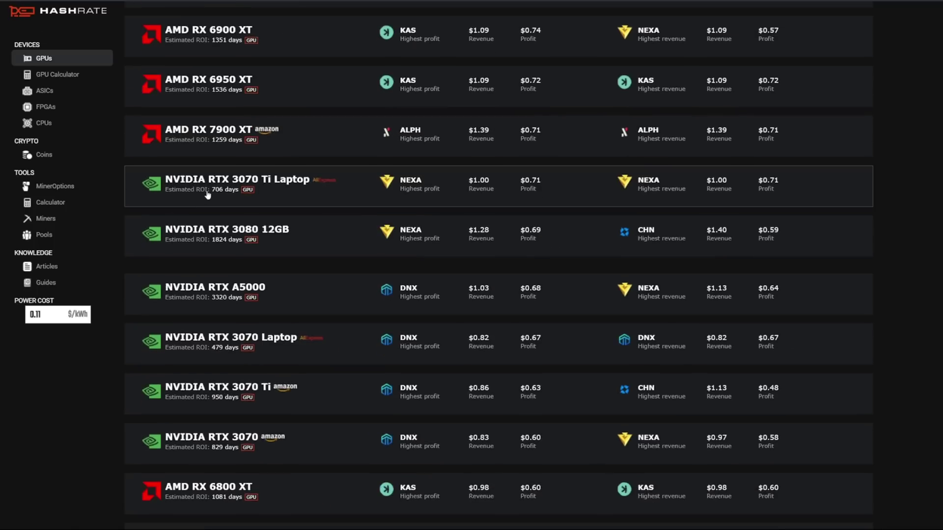
scroll(219, 283, "down", 2)
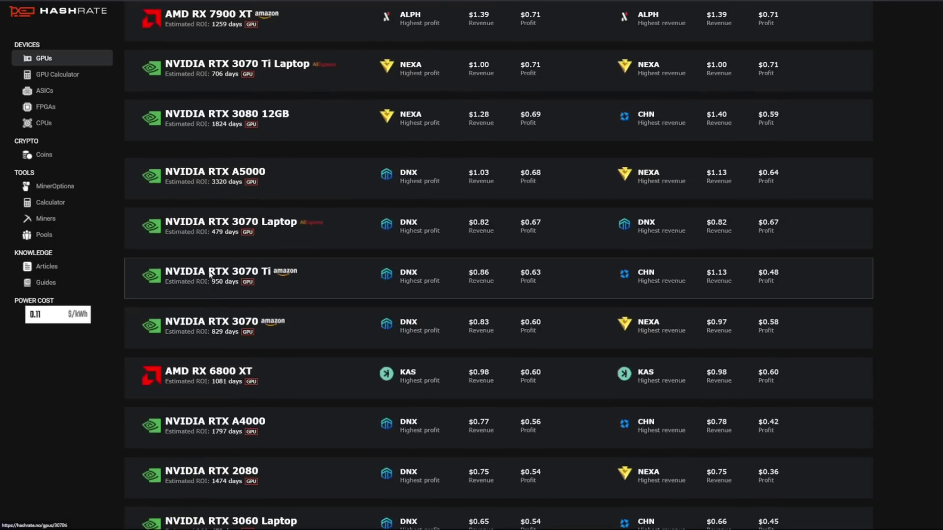
left_click(206, 263)
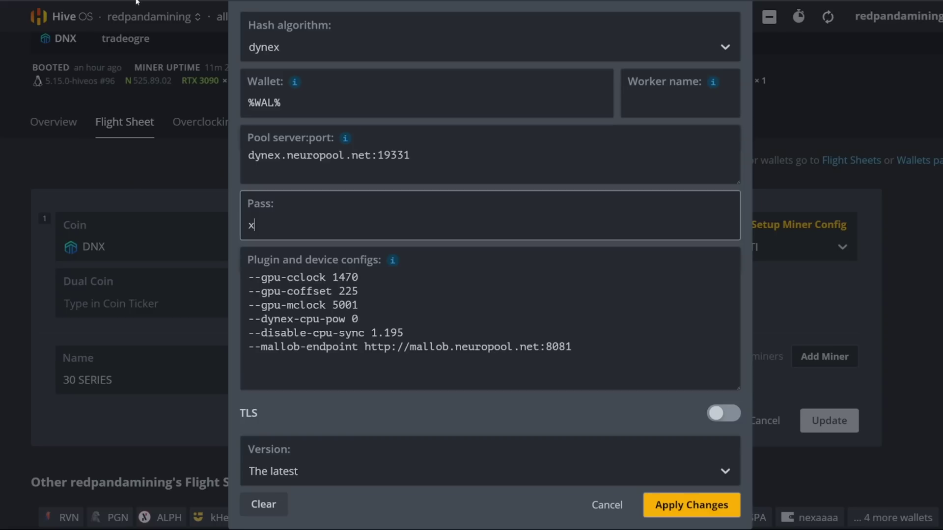
key("Tab")
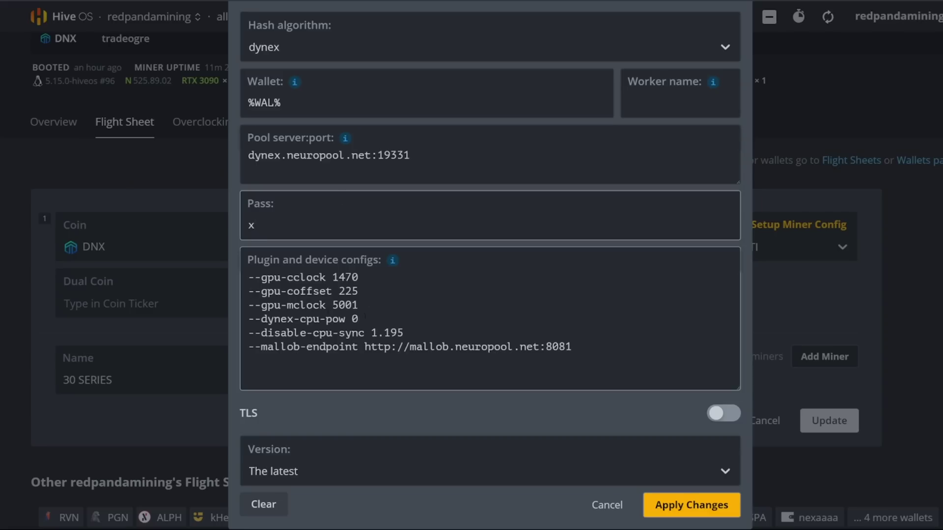
left_click_drag(365, 319, 254, 278)
left_click(389, 303)
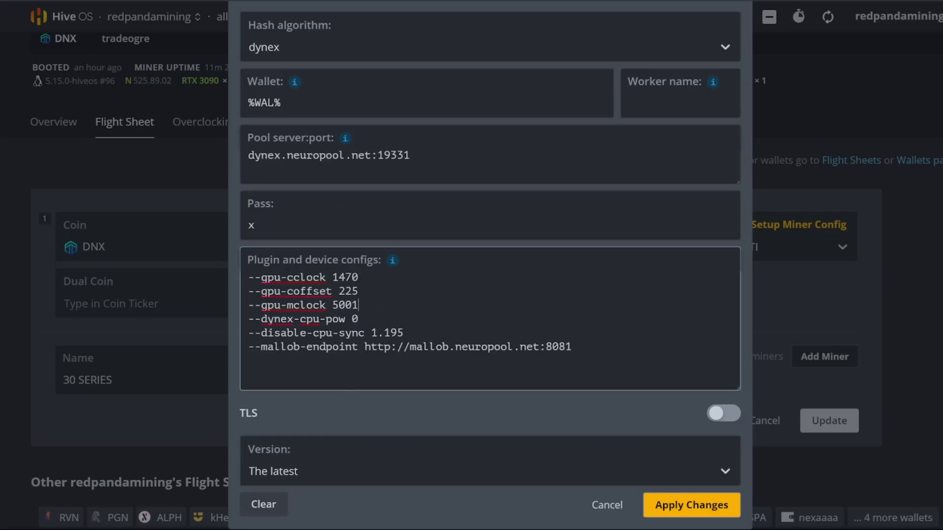
left_click(357, 1)
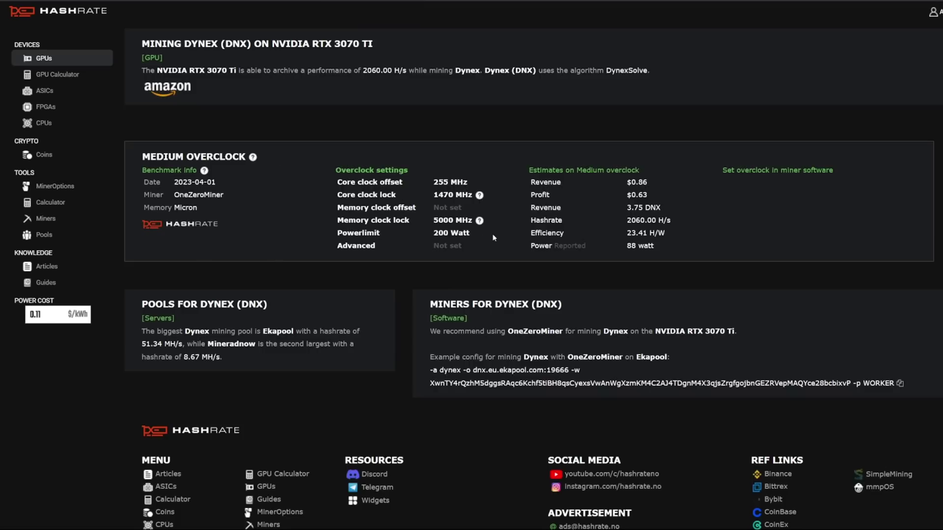
key("alt+Left")
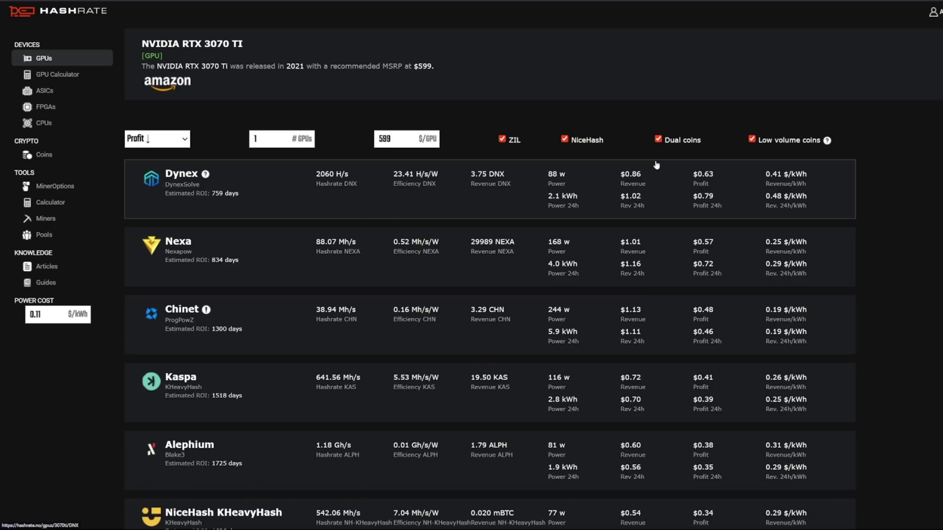
scroll(187, 343, "down", 1)
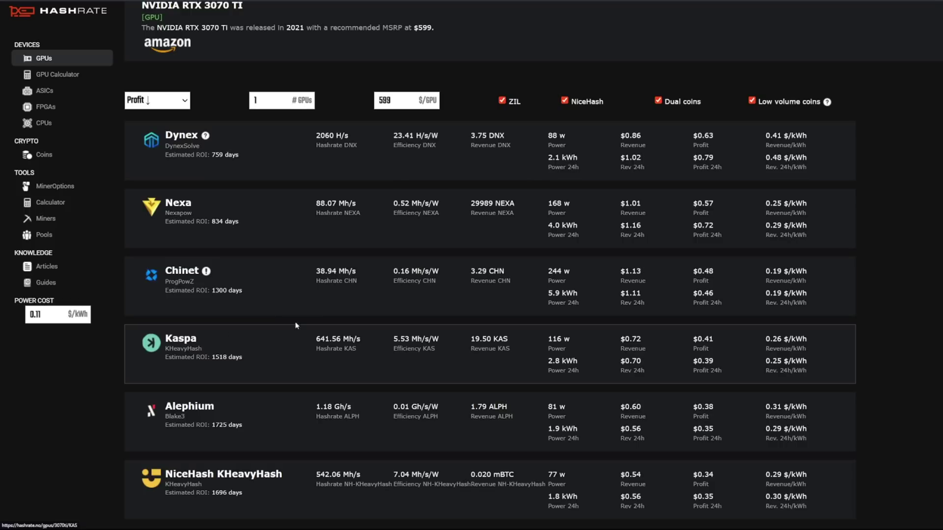
left_click(187, 345)
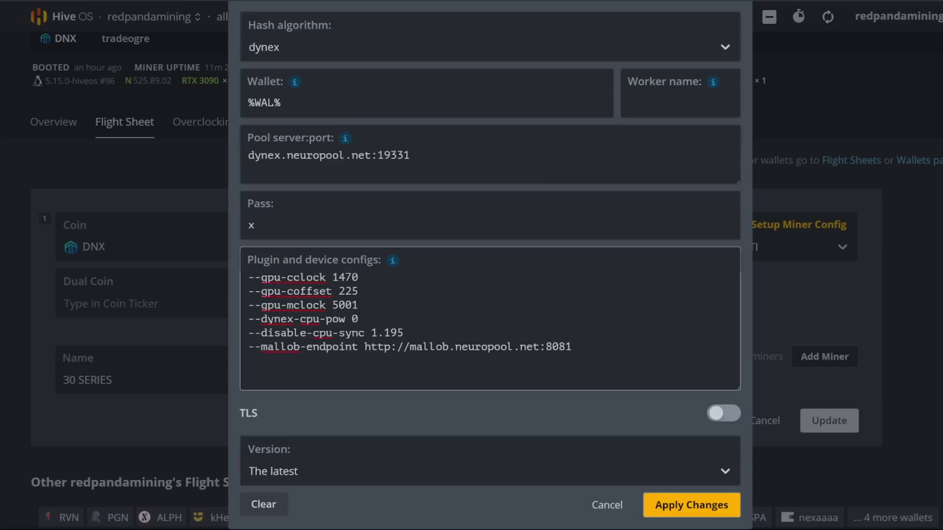
left_click_drag(248, 277, 377, 333)
left_click(572, 347)
left_click(404, 333)
left_click_drag(261, 346, 319, 346)
left_click(364, 347)
key("shift+Up")
key("shift+Up")
key("shift+Up")
key("shift+Up")
key("shift+Up")
key("shift+Up")
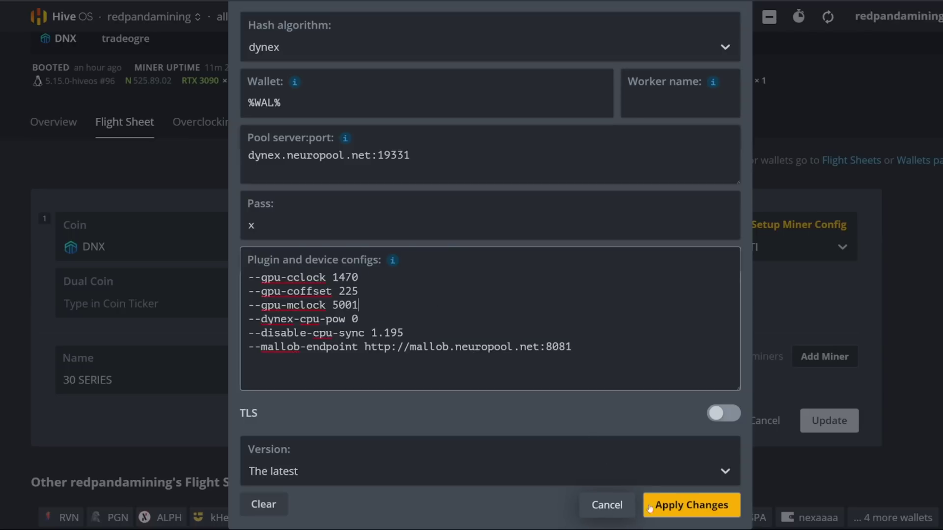
Cancel the 30 series DNX miner config without changes and return to the worker overview.
left_click(611, 510)
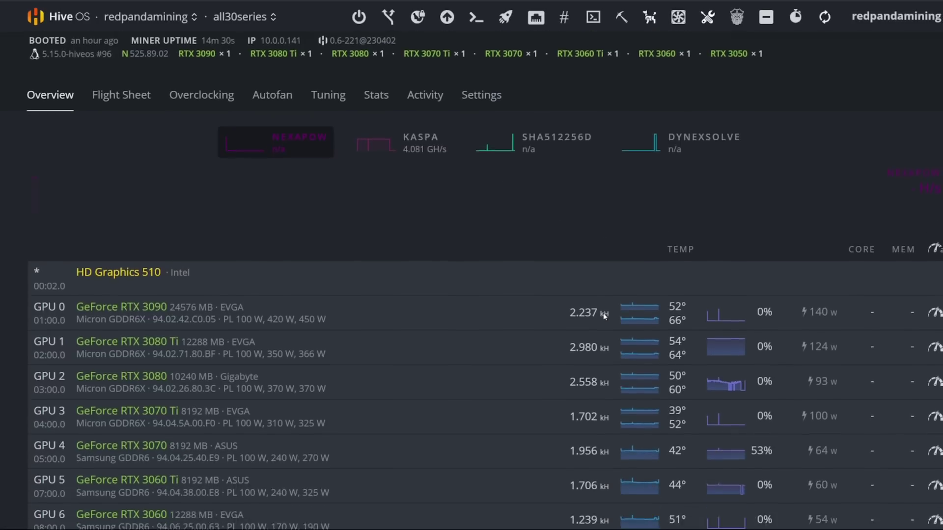
scroll(603, 313, "down", 3)
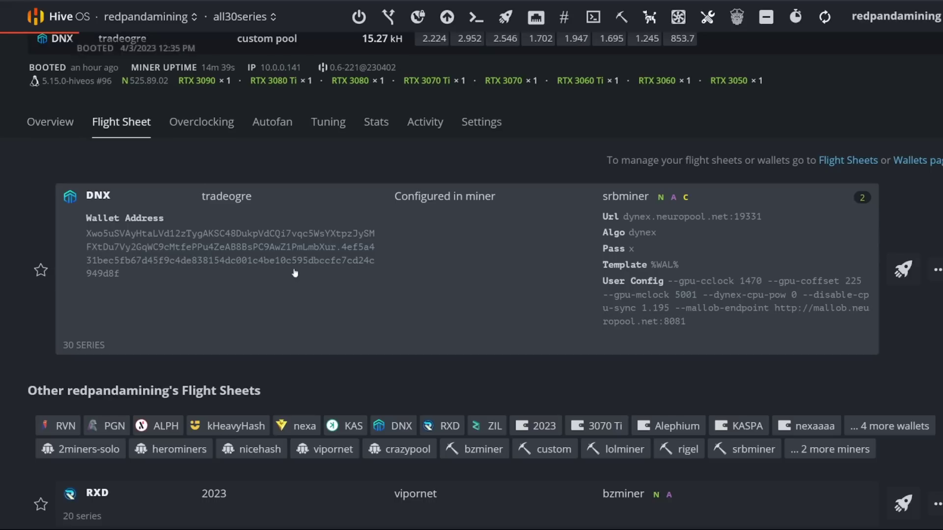
left_click(49, 126)
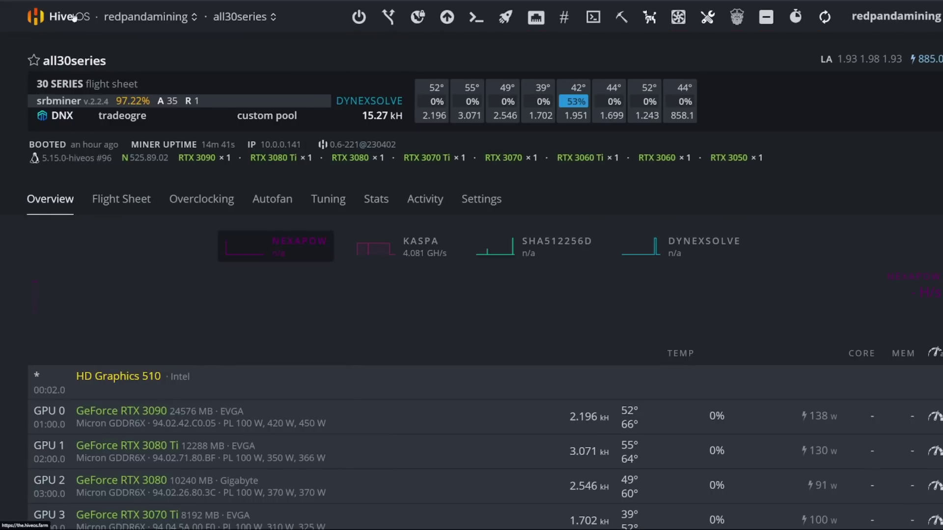
Open the all20series worker from the farm's workers list and review its eight GPUs.
left_click(50, 20)
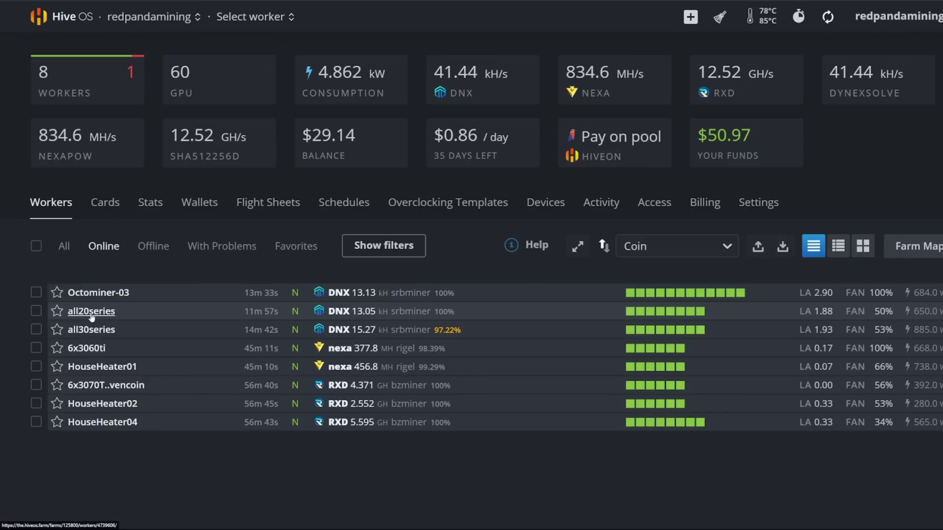
left_click(92, 315)
scroll(540, 312, "down", 4)
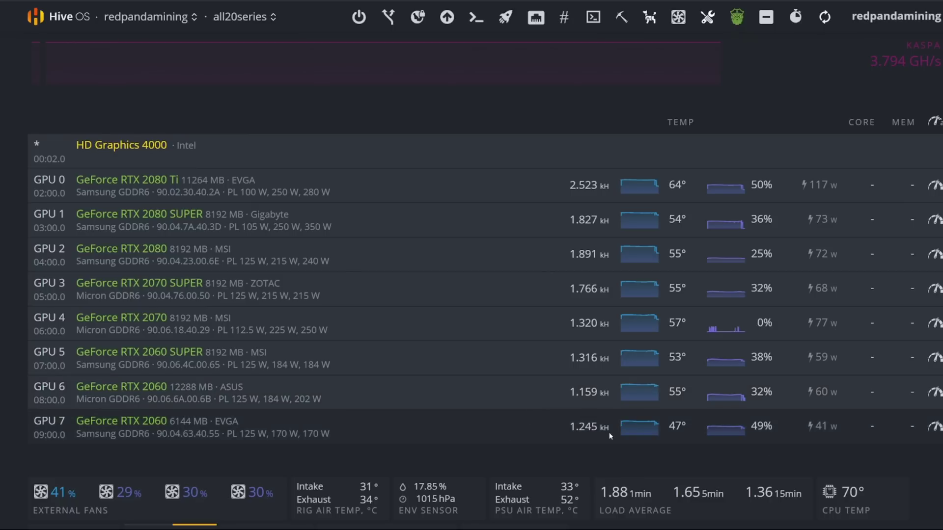
Open the Octominer-03 worker, review its GPUs, then go back to the workers list.
left_click(113, 19)
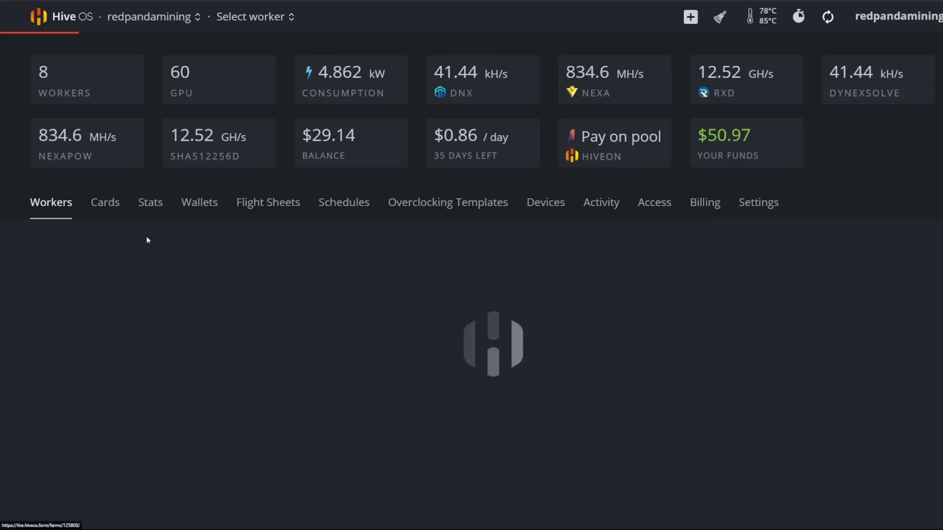
left_click(98, 292)
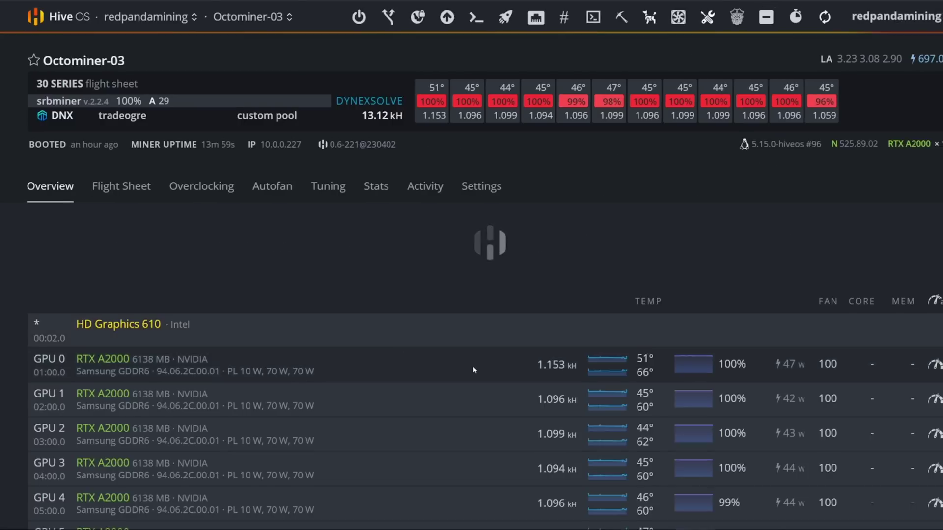
scroll(491, 342, "down", 5)
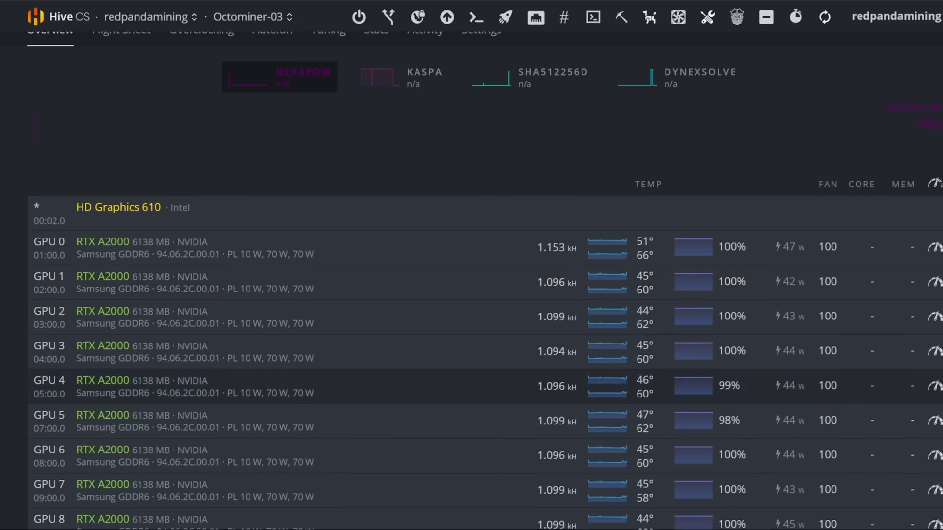
scroll(776, 373, "down", 2)
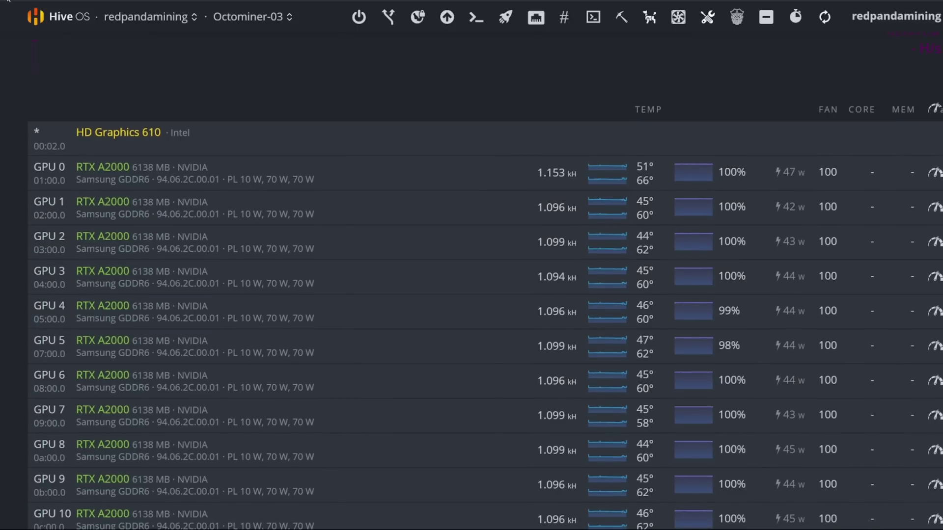
key("alt+Left")
Open the all20series worker and scroll through its GPU list.
left_click(147, 310)
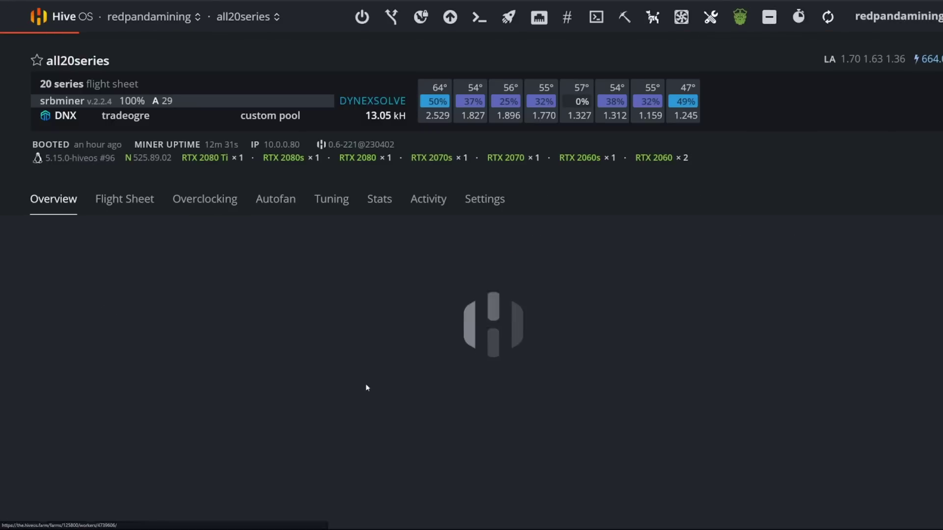
scroll(365, 384, "down", 5)
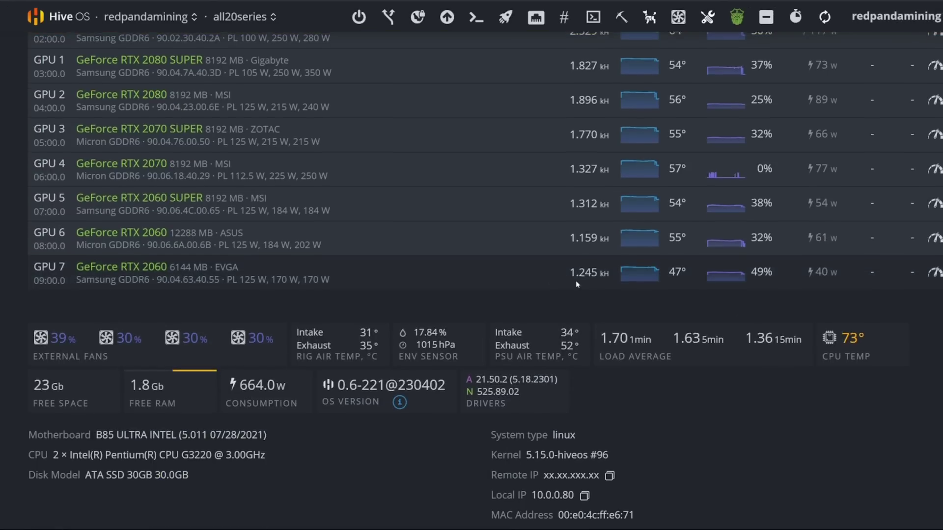
scroll(576, 281, "up", 1)
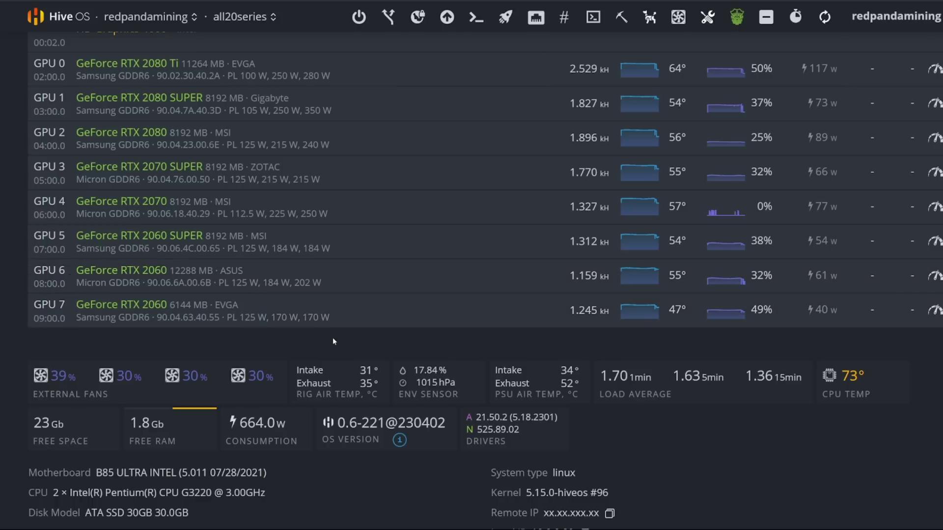
scroll(425, 303, "up", 1)
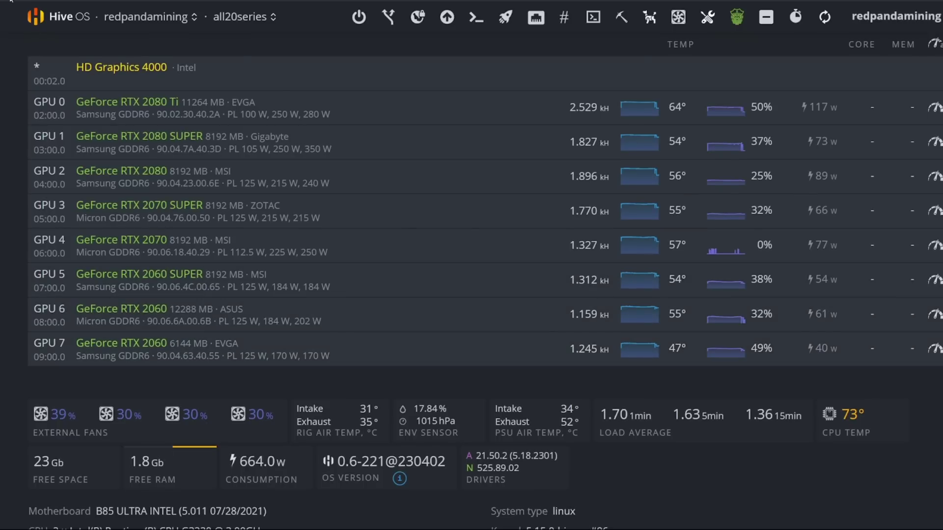
scroll(471, 265, "up", 5)
Edit the all20series 20 series flight sheet and expand its miner plugin config box.
left_click(122, 140)
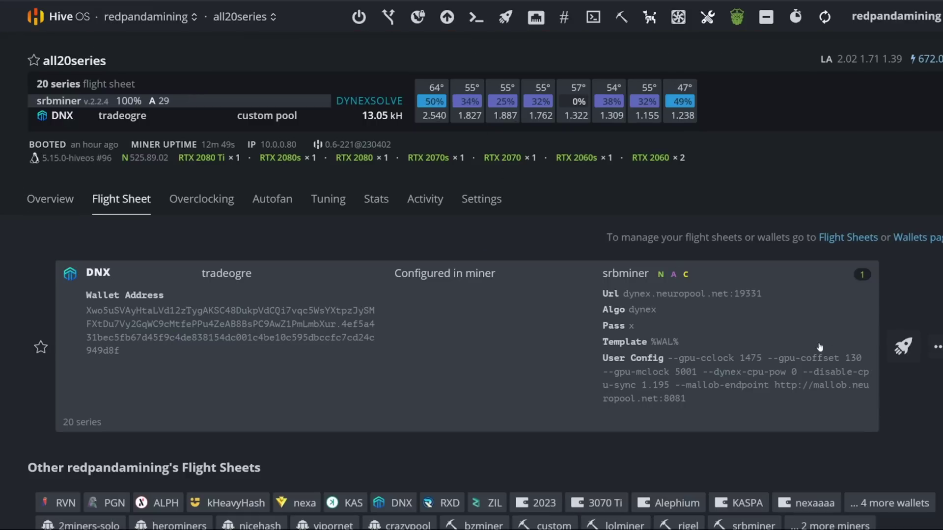
left_click(937, 347)
left_click(893, 217)
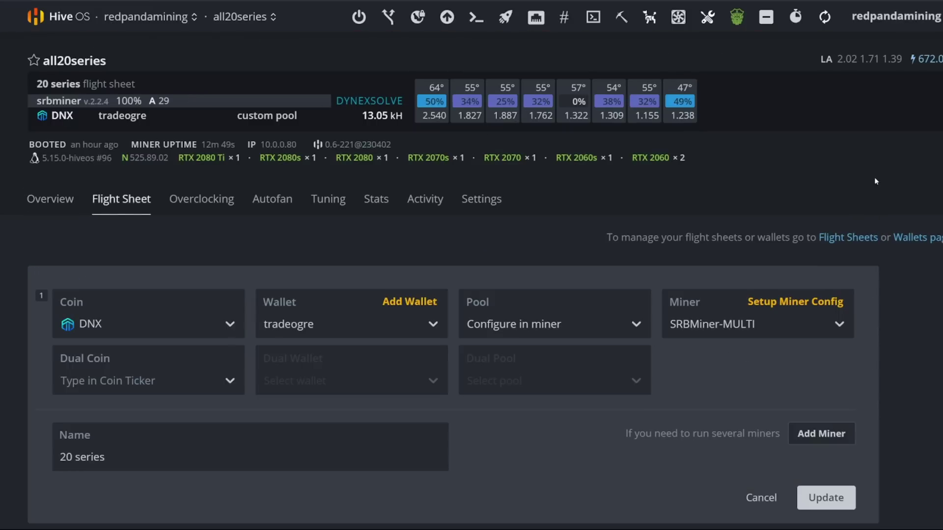
left_click(808, 302)
left_click_drag(736, 392, 737, 454)
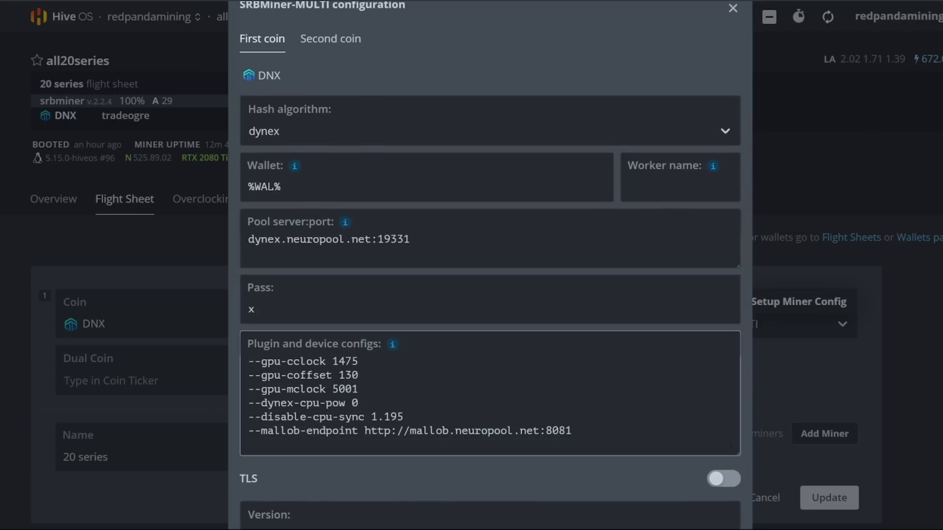
Inspect the DNX srbminer overclock lines, including core clock 1475, in the plugin config.
left_click(369, 376)
double_click(364, 362)
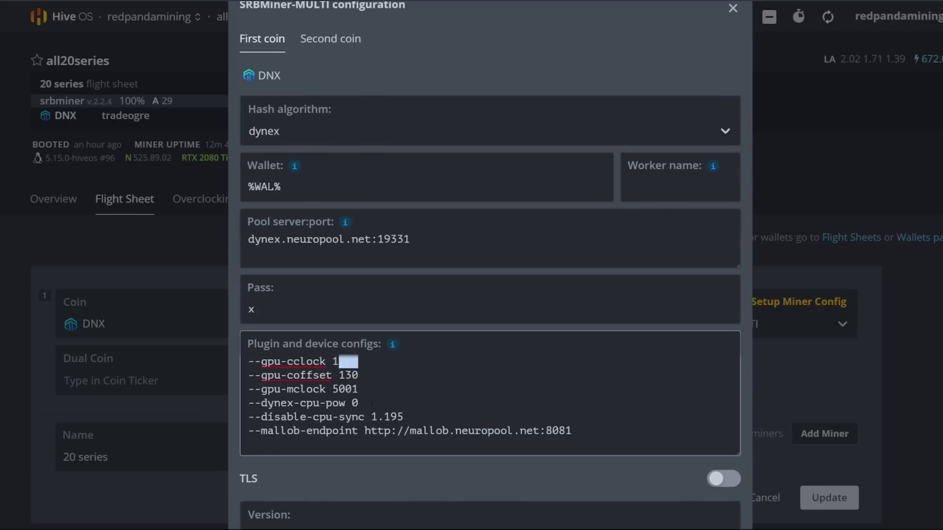
left_click_drag(363, 404, 303, 362)
left_click(403, 391)
scroll(453, 405, "down", 1)
left_click_drag(572, 365, 248, 295)
left_click(393, 343)
Cancel the miner config and the flight sheet edit, leaving the 20 series settings unchanged.
left_click(607, 504)
left_click(740, 502)
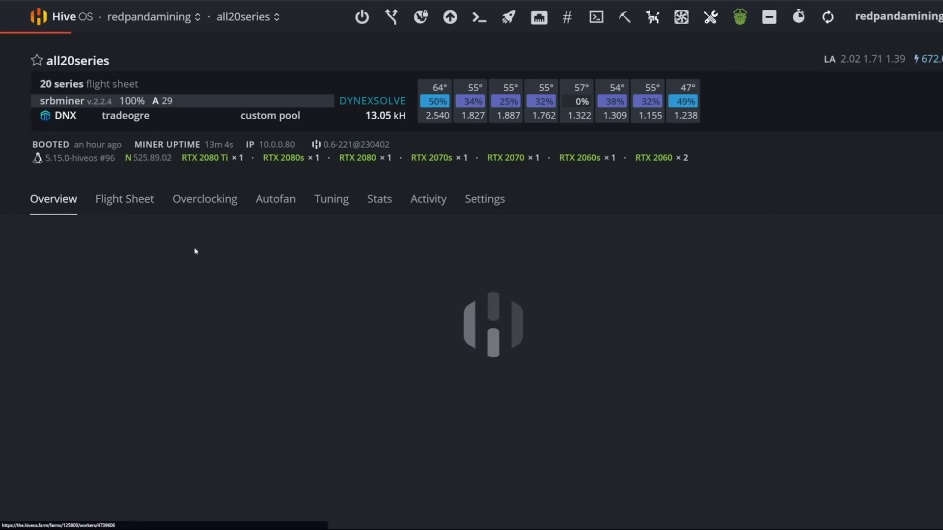
scroll(398, 239, "down", 3)
left_click(146, 17)
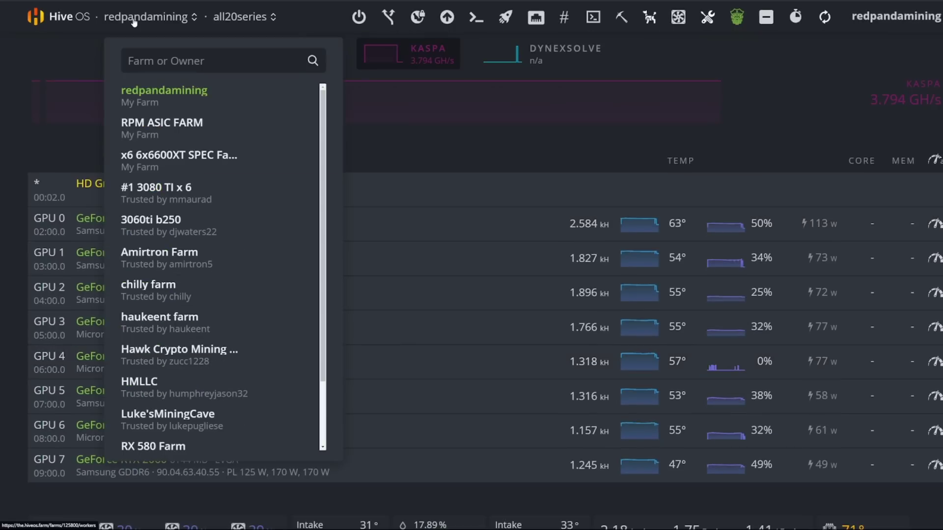
Show the redpandamining farm's workers and read the BzMiner v14.1.1 release notes.
left_click(157, 92)
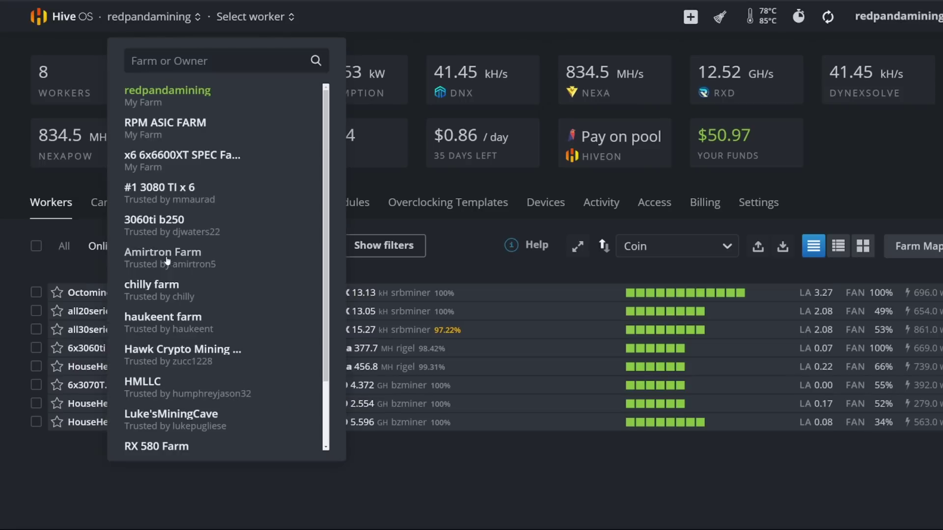
key("Escape")
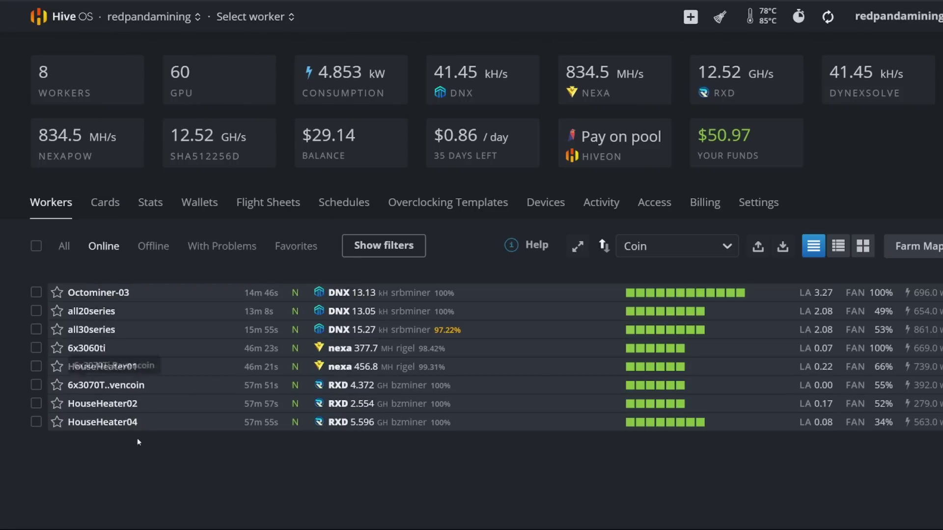
Open the 6x3070Ti Ravencoin worker's flight sheet: RXD via bzminer, core lock 1455, memory 810.
left_click(123, 392)
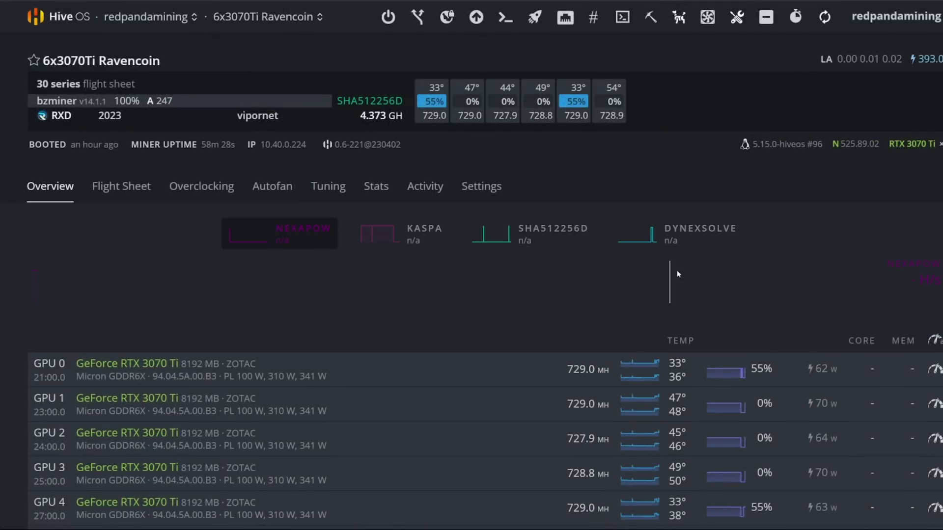
scroll(678, 274, "down", 2)
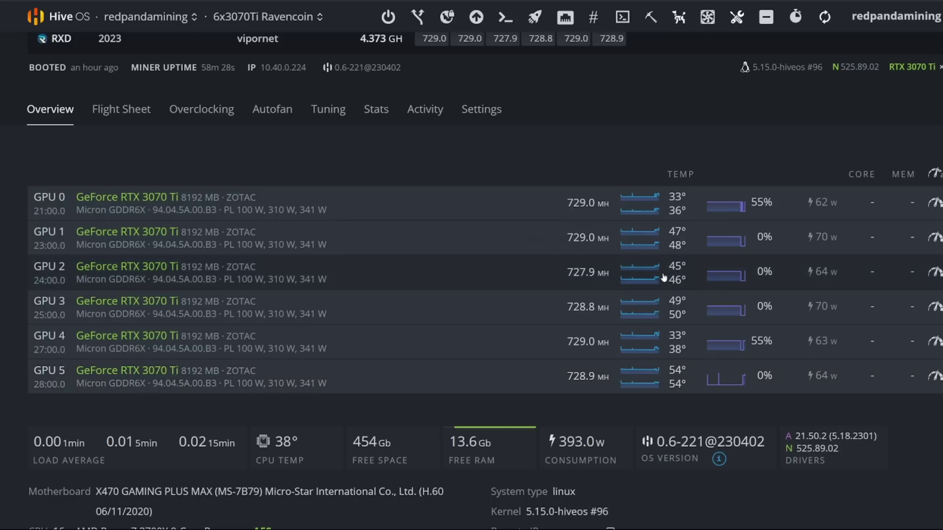
left_click(120, 108)
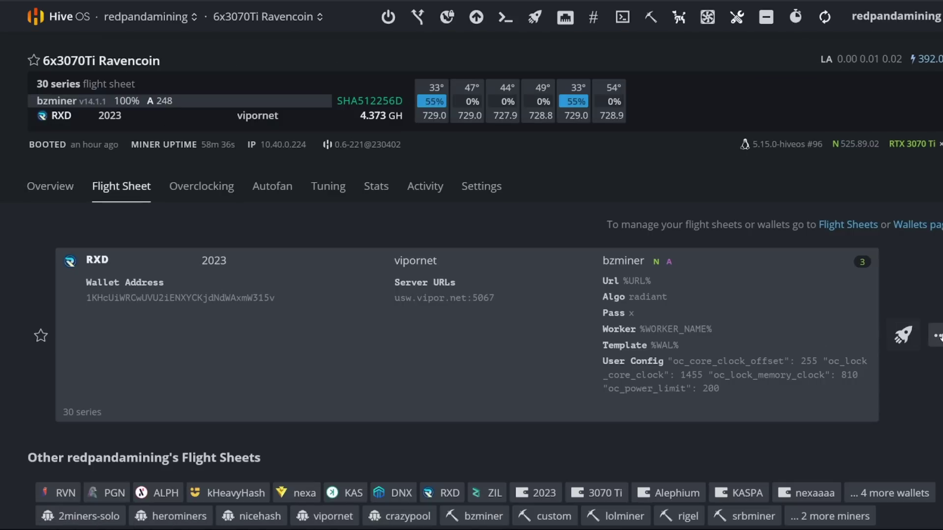
Edit the 30 series flight sheet keeping vipornet, and show BzMiner's extra config arguments.
left_click(937, 336)
left_click(897, 150)
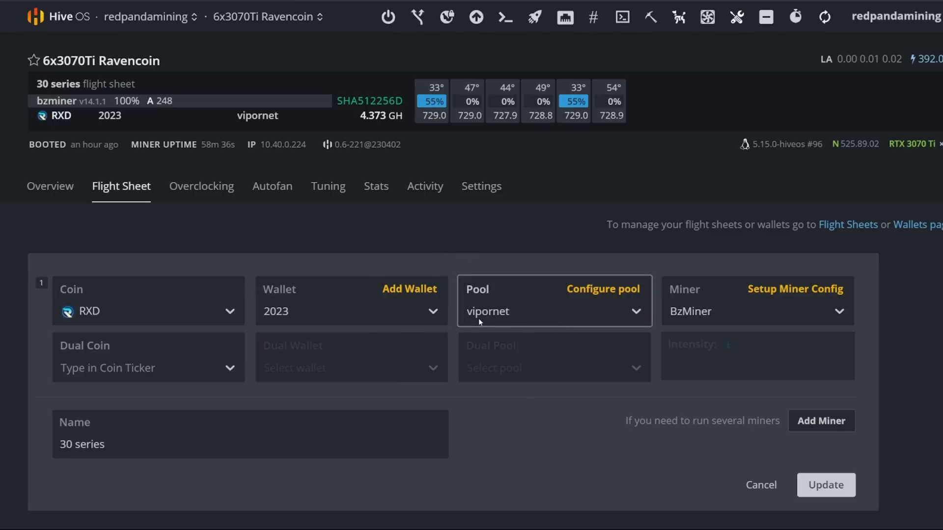
left_click(550, 327)
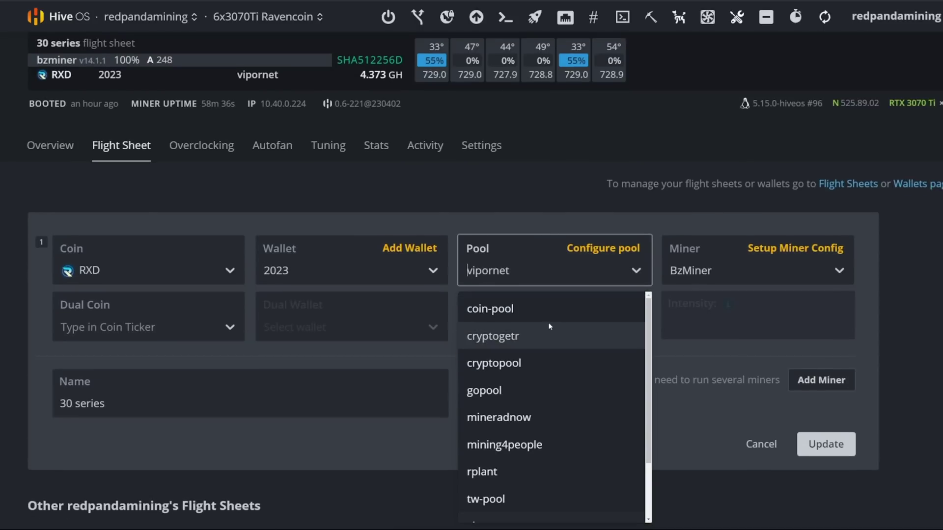
left_click(715, 358)
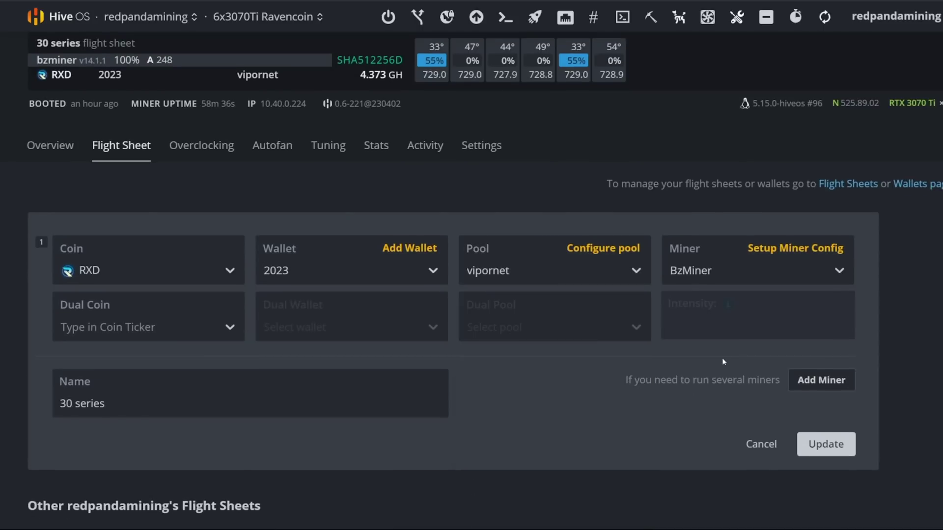
left_click(803, 253)
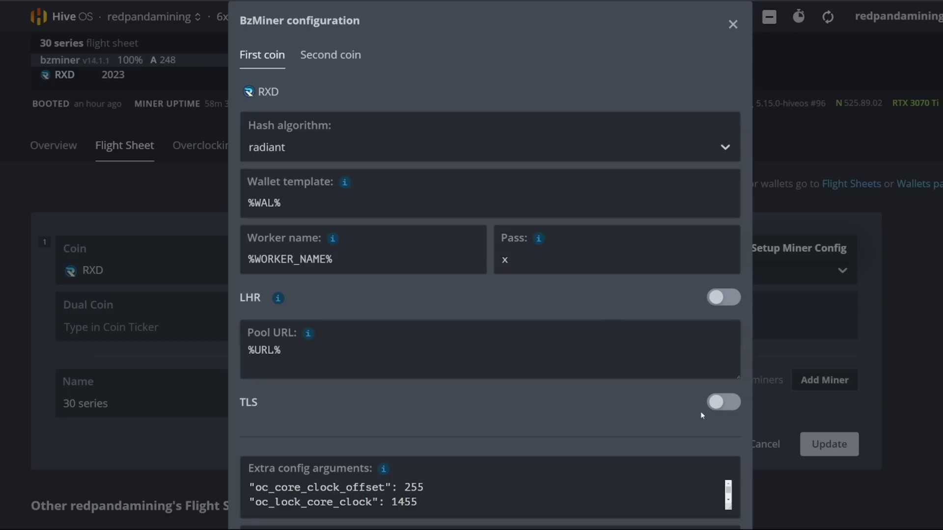
scroll(696, 391, "down", 3)
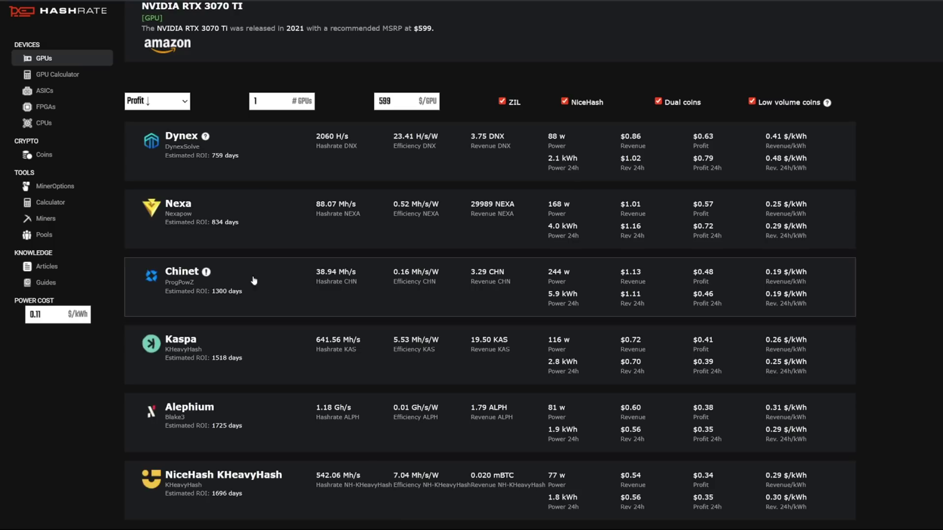
Open hashrate.no's Radiant overclock page for the RTX 3070 Ti.
scroll(255, 280, "down", 5)
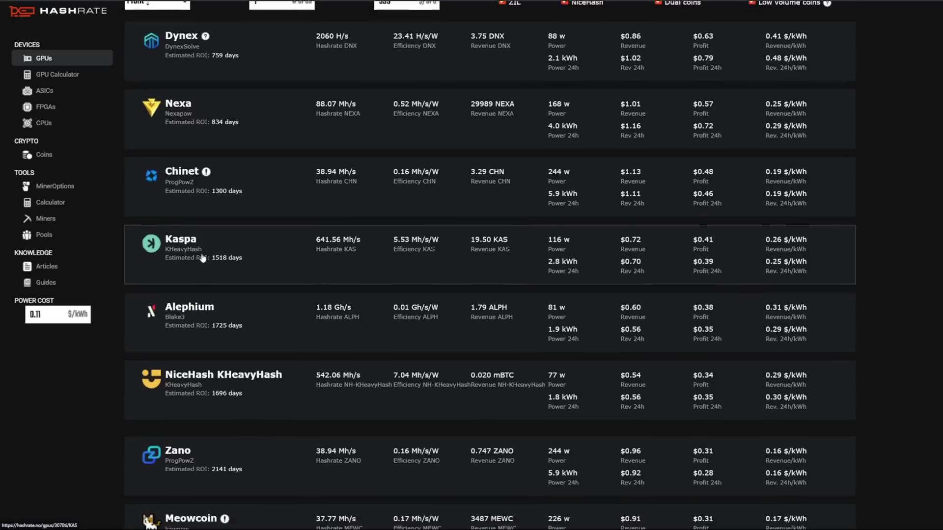
scroll(203, 251, "down", 5)
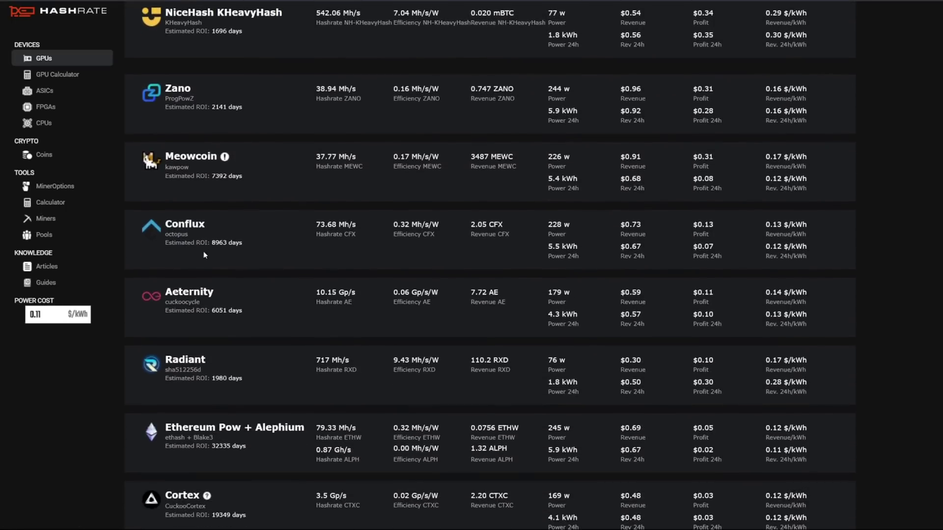
left_click(181, 287)
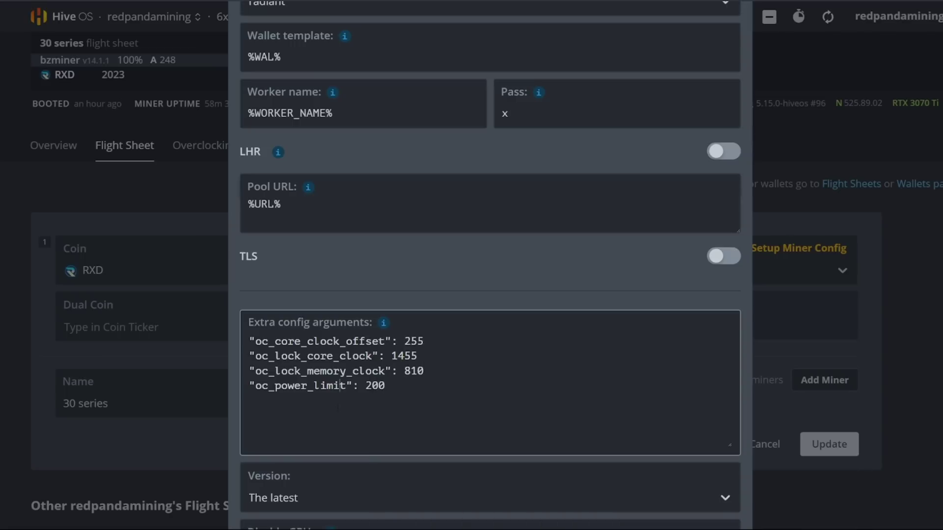
Paste the BzMiner overclock arguments and put each oc_ flag on its own line.
type("--oc_core_clock_offset 255 --oc_lock_core_clock 1455 --oc_lock_memory_clock 810 --oc_power_limit 200")
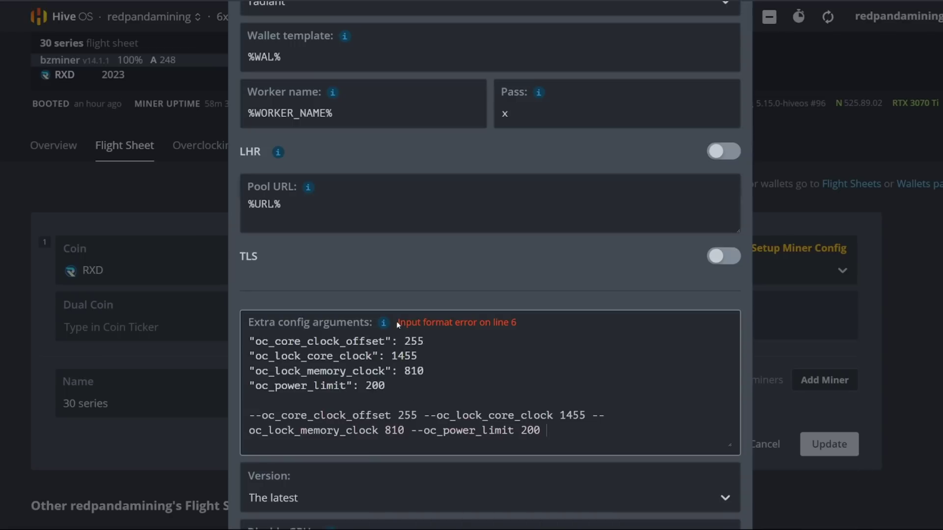
left_click_drag(531, 325, 398, 324)
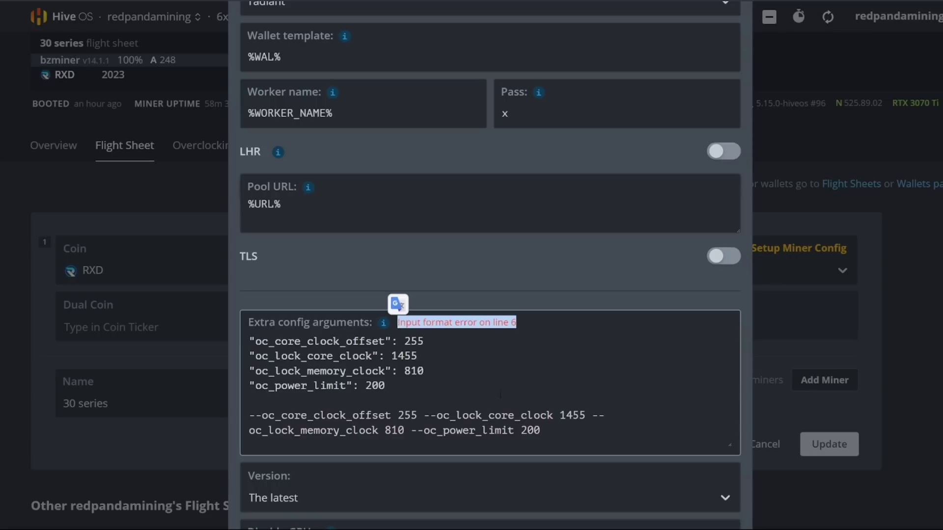
left_click(250, 401)
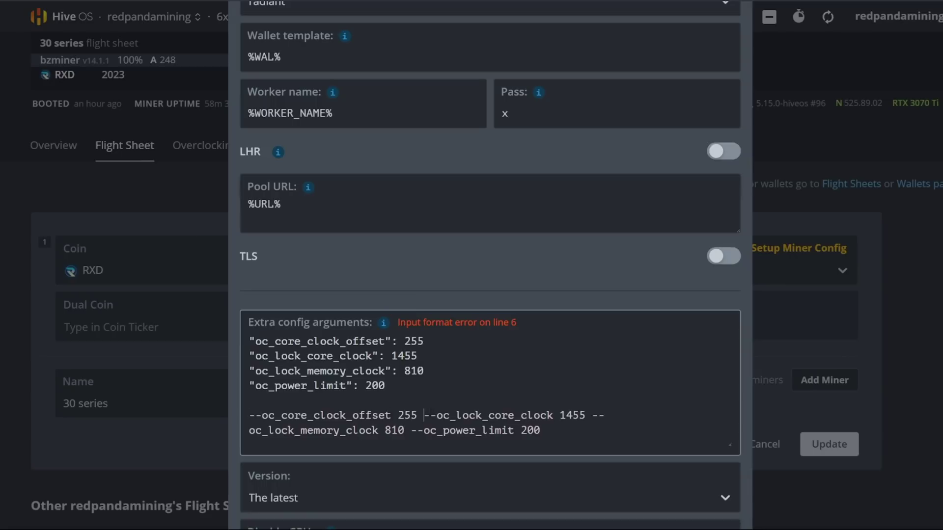
left_click(425, 416)
key("Return")
left_click(417, 430)
key("Return")
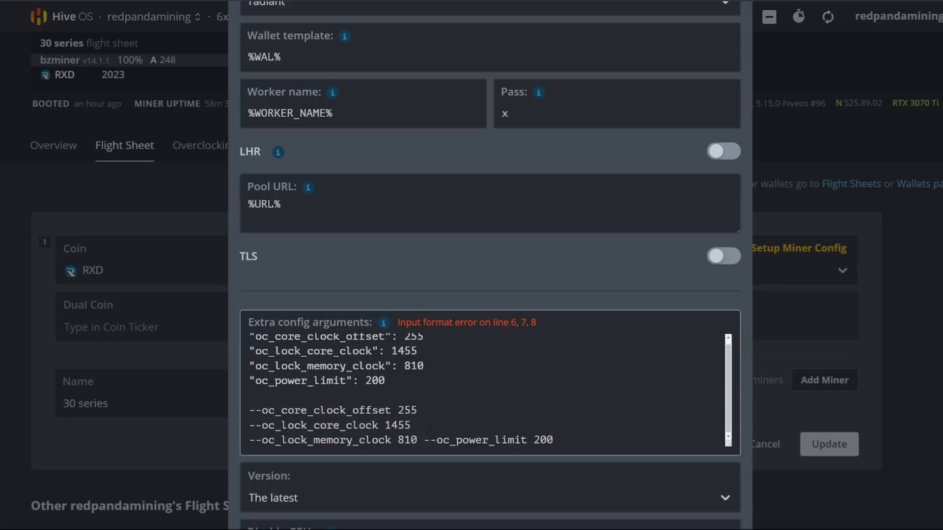
left_click(424, 440)
key("Return")
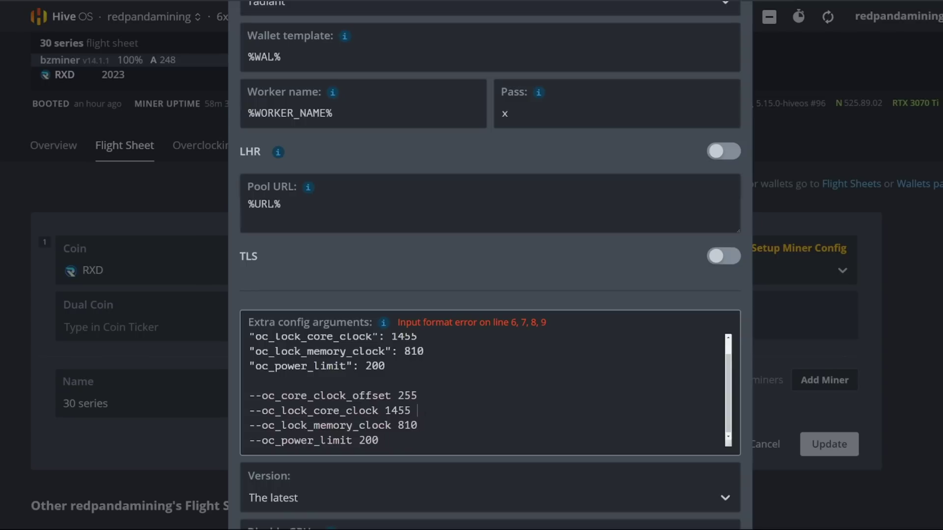
Remove the blank line and the leading -- prefixes from the oc_ arguments.
left_click(417, 395)
key("BackSpace")
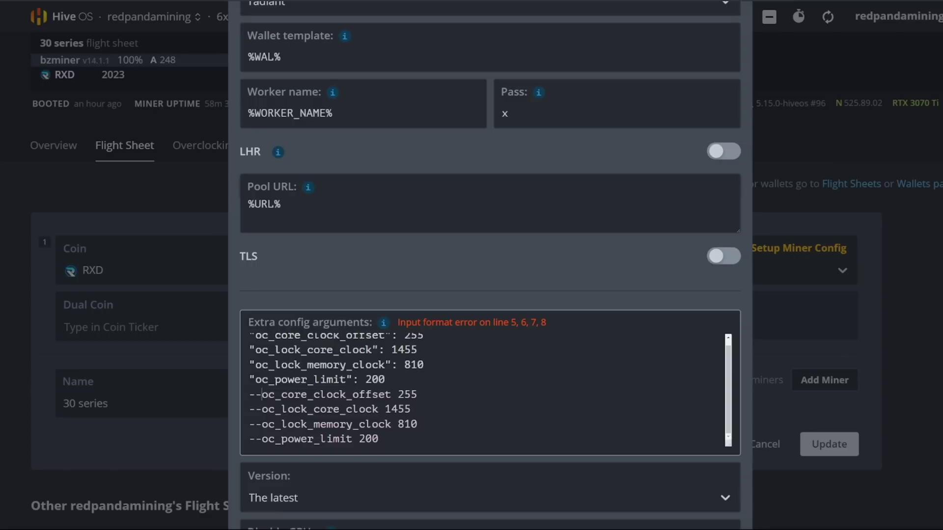
left_click_drag(262, 396, 243, 441)
key("BackSpace")
key("BackSpace")
key("BackSpace")
key("BackSpace")
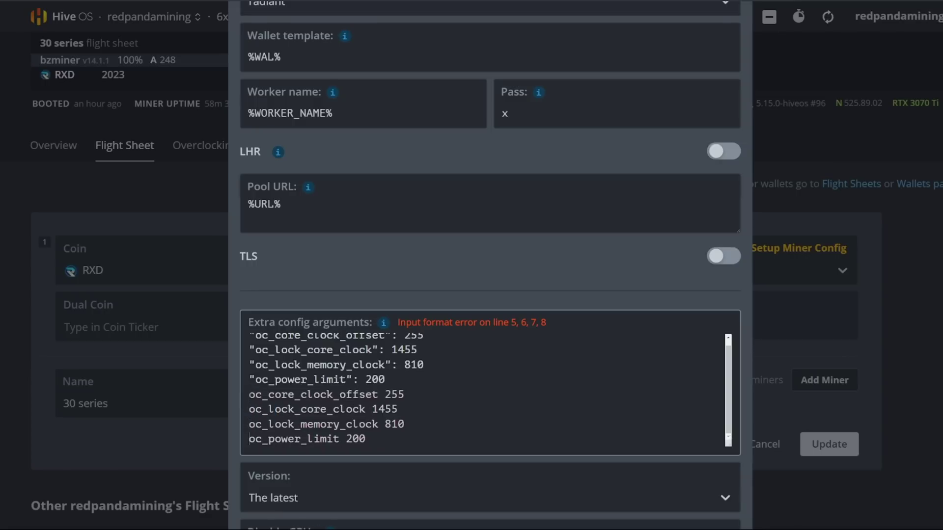
Wrap the oc_ keys in quotes and add colons after them.
type("\"")
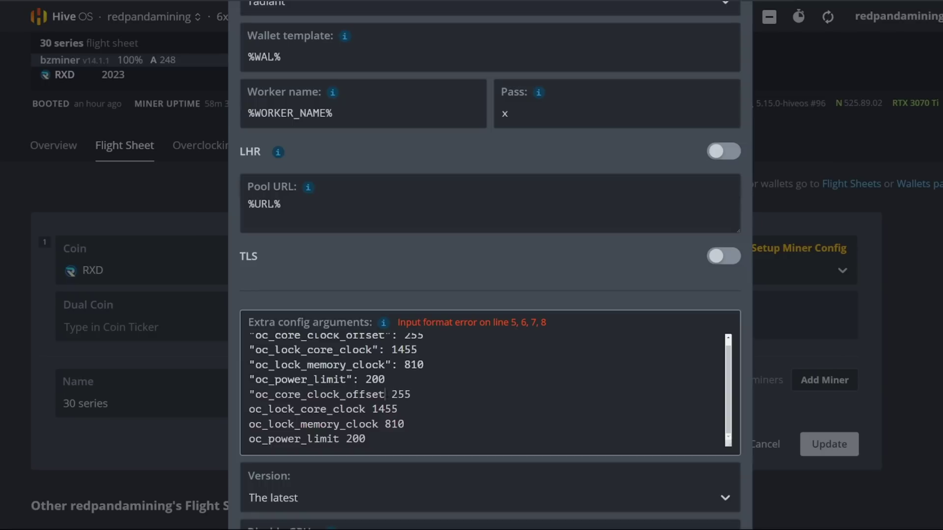
type("\":")
left_click(251, 409)
type("\"")
left_click(372, 409)
type("\"")
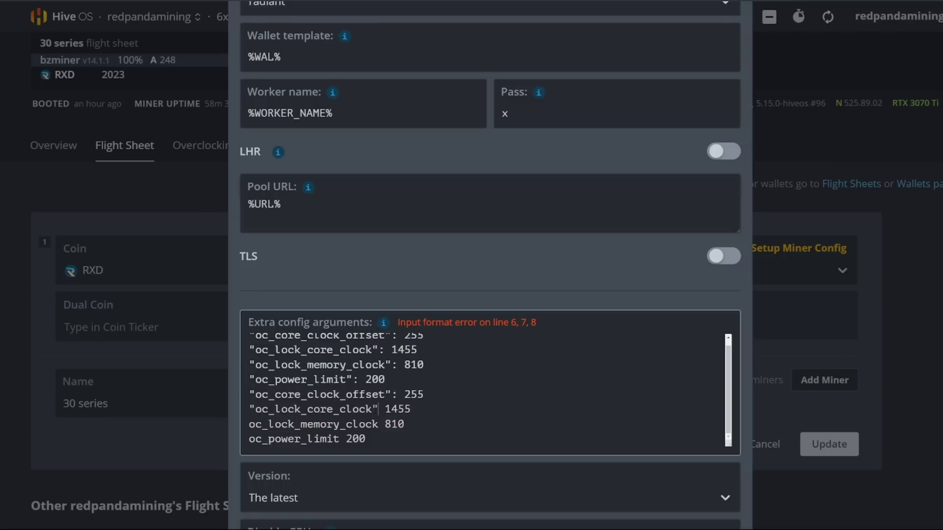
type(":")
left_click(249, 425)
type("\":")
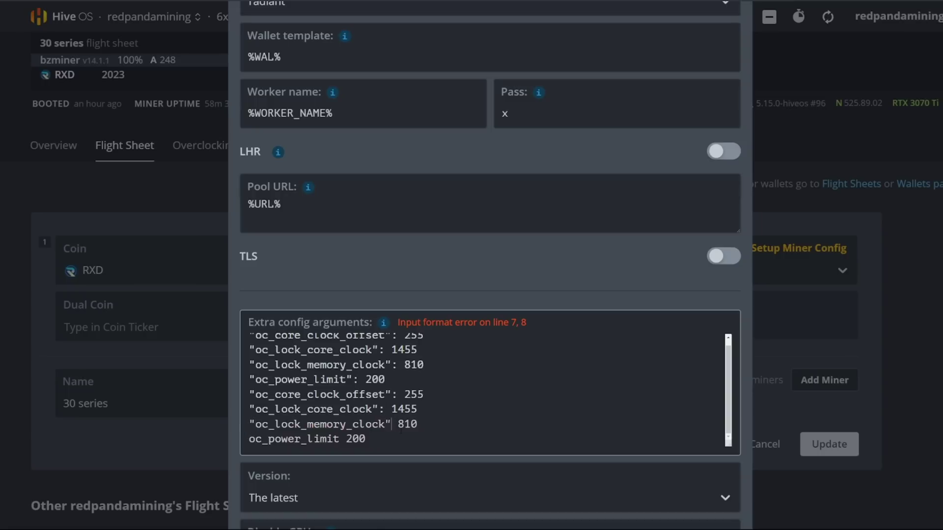
key("Right")
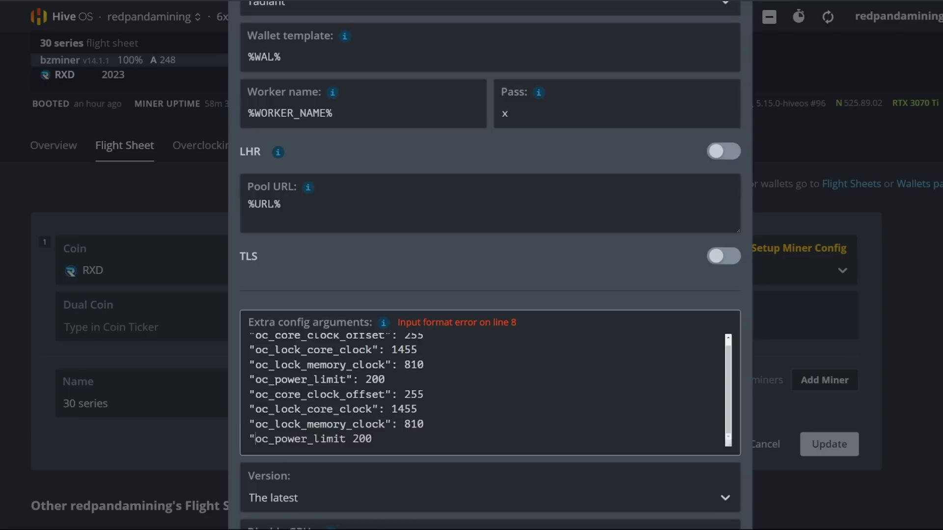
type("\"")
type("\":")
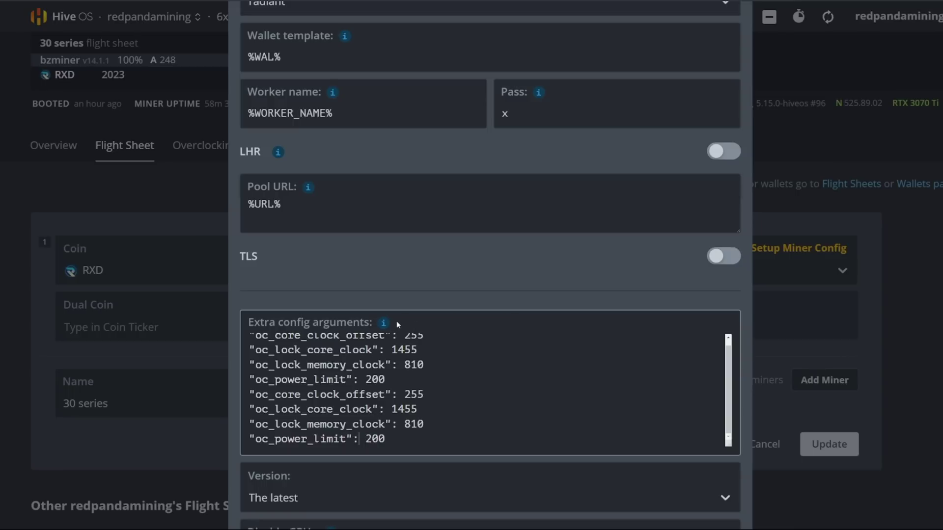
Delete the four duplicate overclock lines and close the BzMiner config without applying.
left_click_drag(392, 440, 235, 398)
key("BackSpace")
scroll(390, 397, "up", 3)
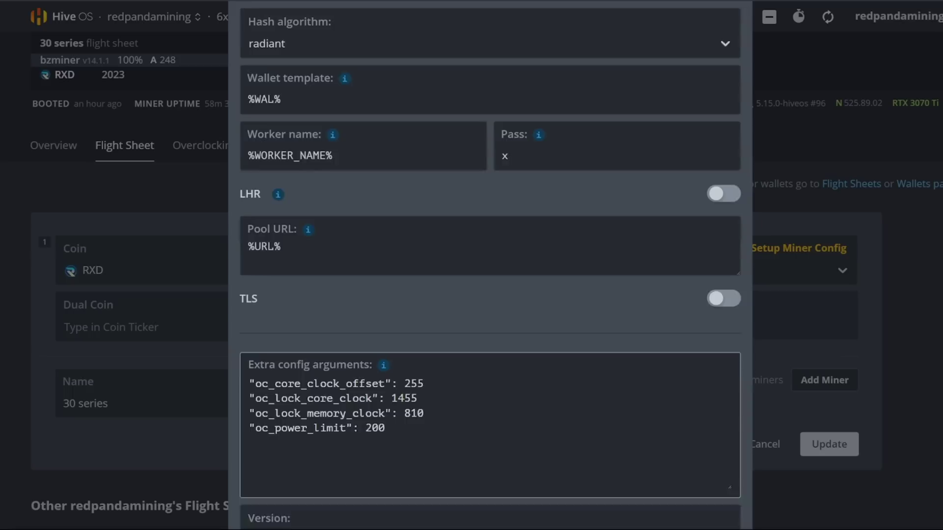
key("ctrl+a")
left_click(486, 448)
scroll(486, 447, "down", 3)
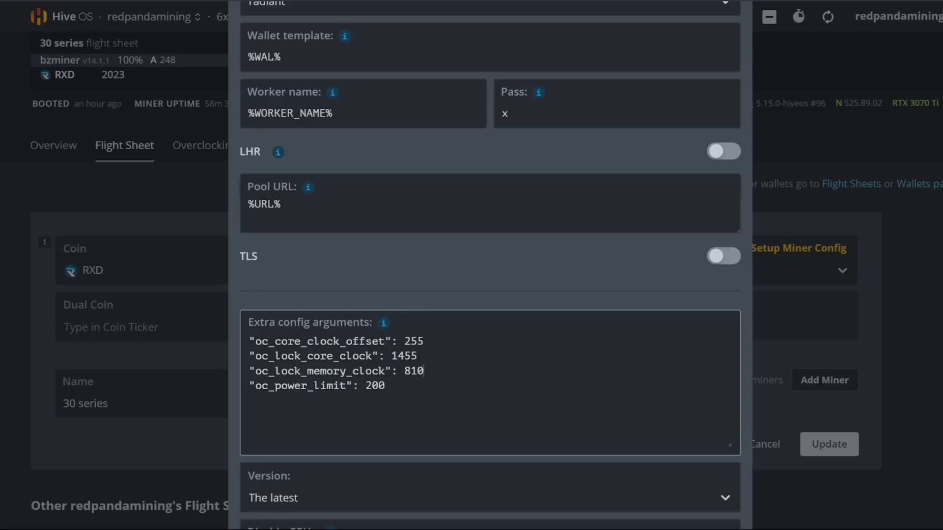
scroll(526, 412, "down", 3)
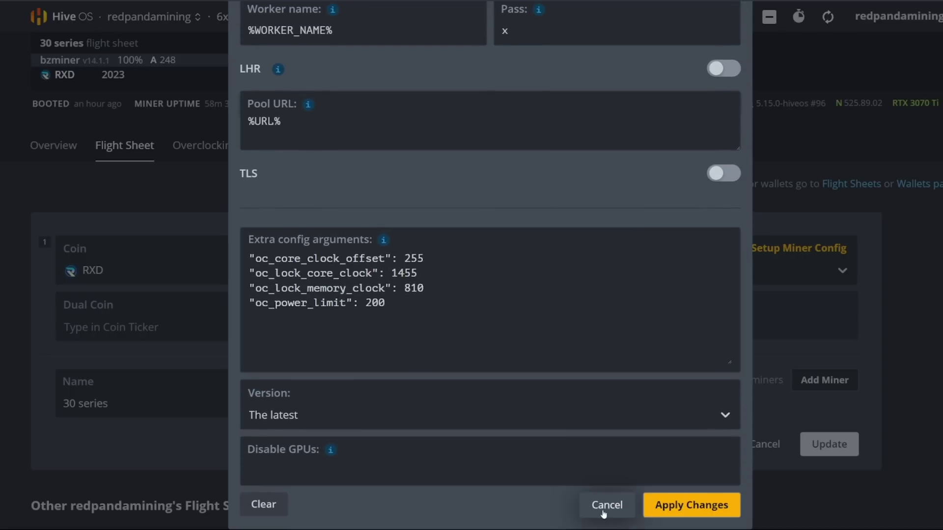
left_click(604, 514)
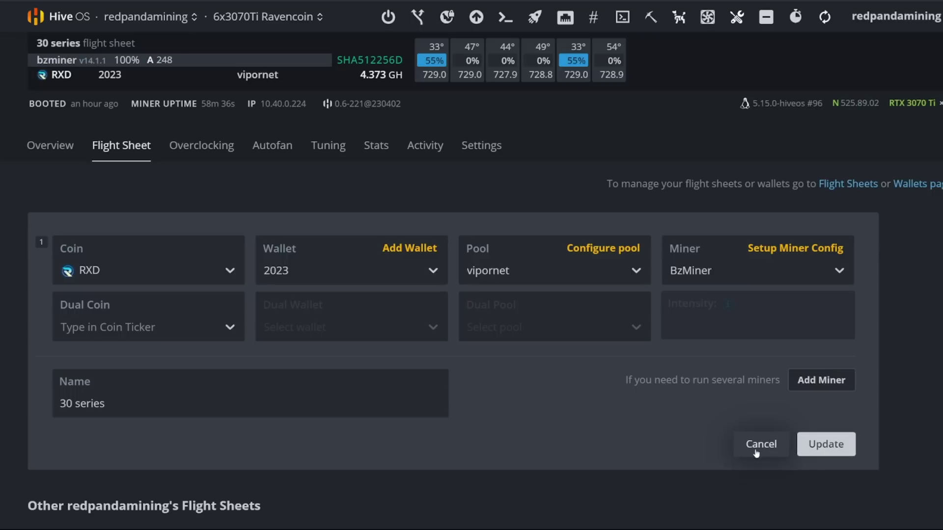
Discard the flight sheet edits and open HouseHeater02's flight sheet with RXD via bzminer on vipornet.
left_click(761, 444)
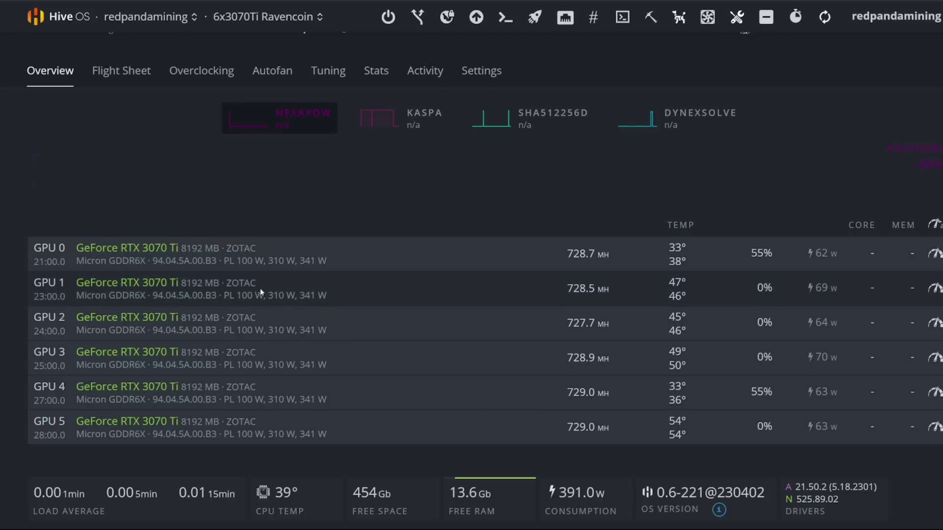
scroll(264, 287, "down", 3)
mouse_move(175, 24)
left_click(168, 90)
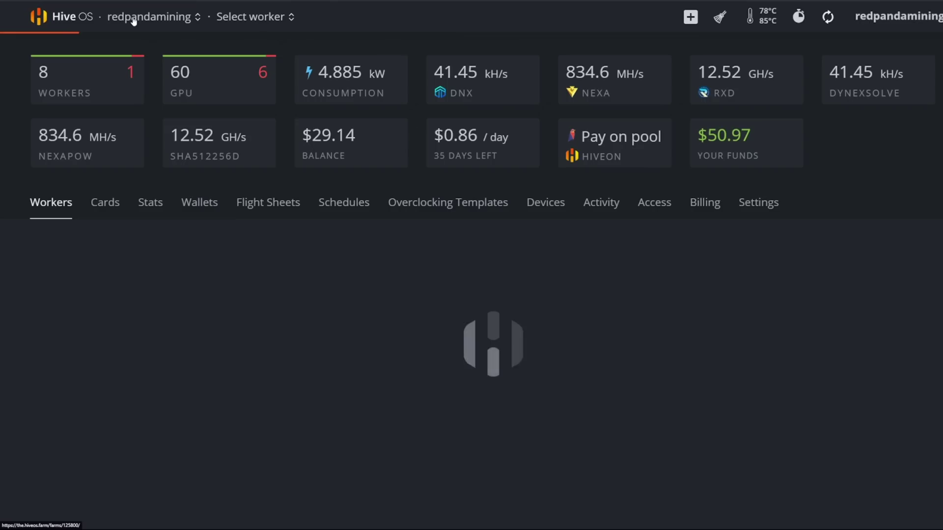
scroll(303, 340, "down", 2)
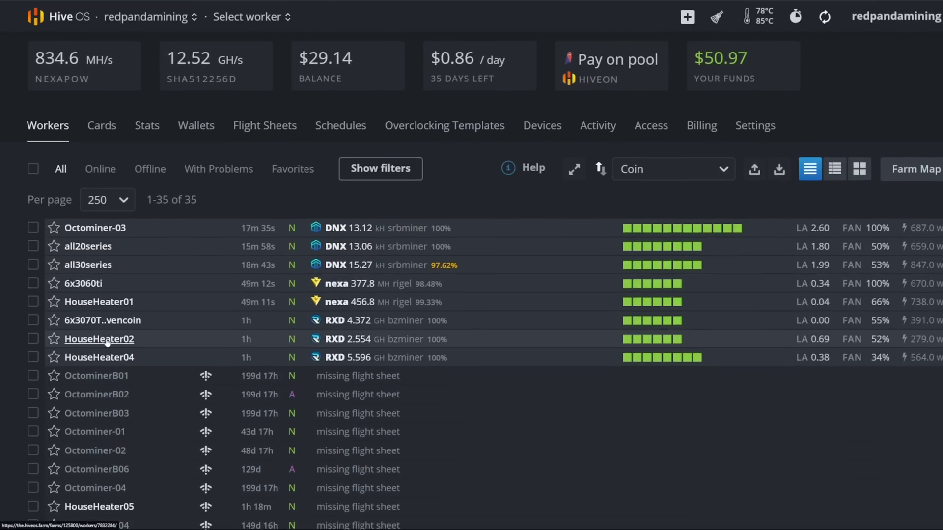
left_click(105, 345)
scroll(260, 364, "down", 5)
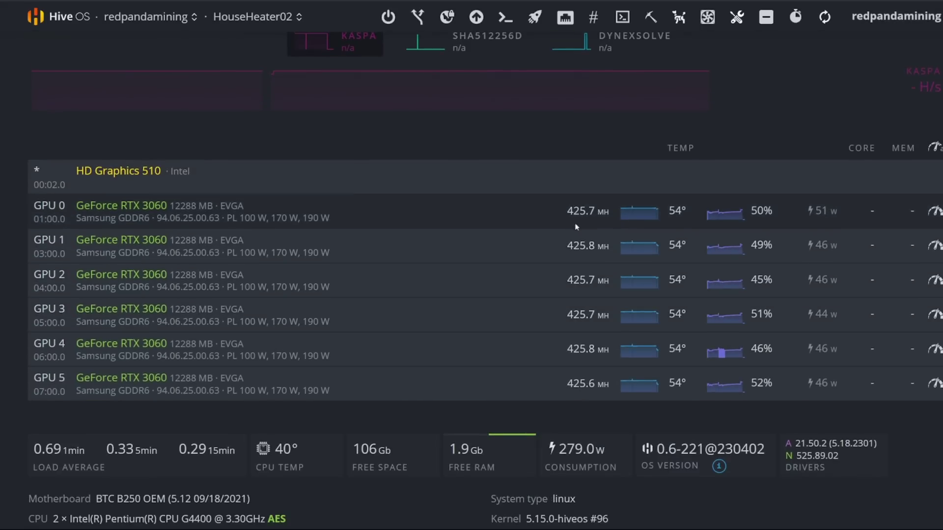
scroll(347, 204, "up", 3)
Open HouseHeater02's flight sheet for editing and bring up its BzMiner configuration.
left_click(133, 77)
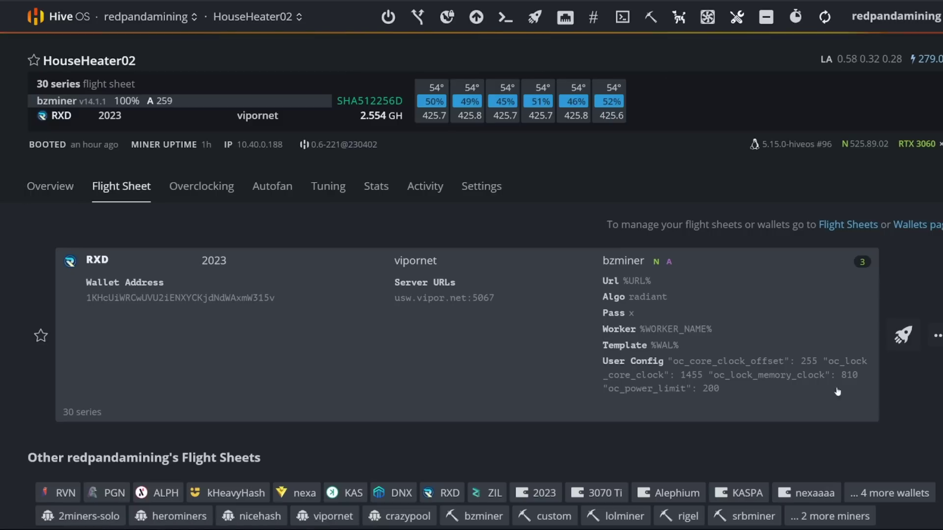
left_click(936, 336)
left_click(879, 149)
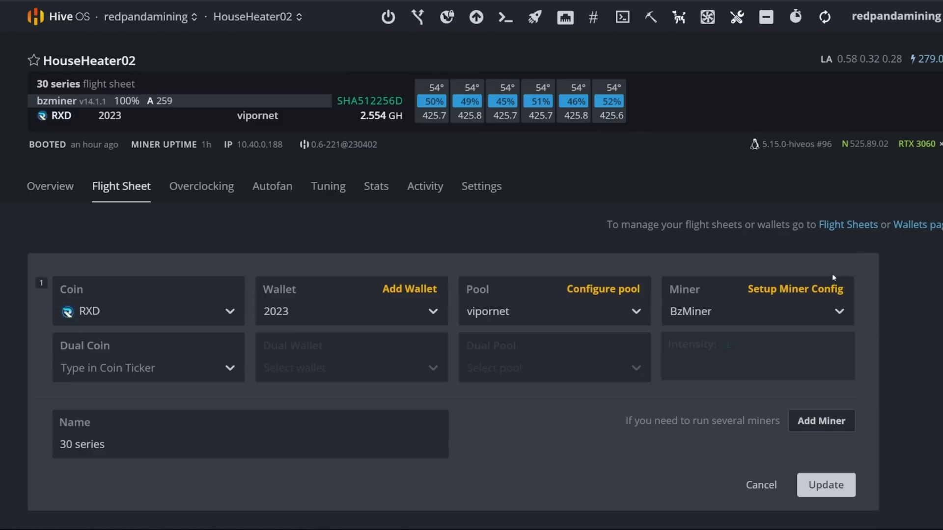
left_click(830, 281)
Enlarge the Extra config box to read the four overclock arguments, then cancel and leave the editor.
scroll(486, 399, "down", 2)
scroll(580, 373, "down", 1)
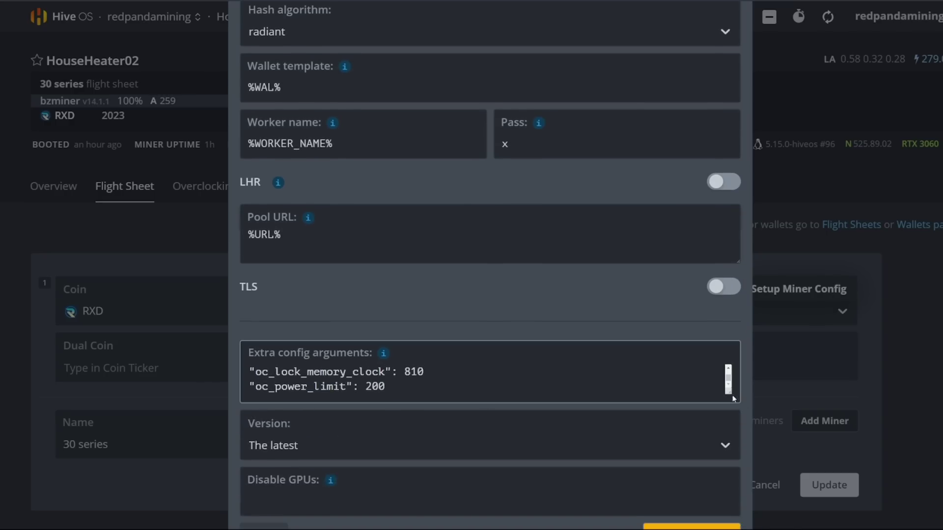
left_click_drag(728, 390, 729, 448)
mouse_move(384, 350)
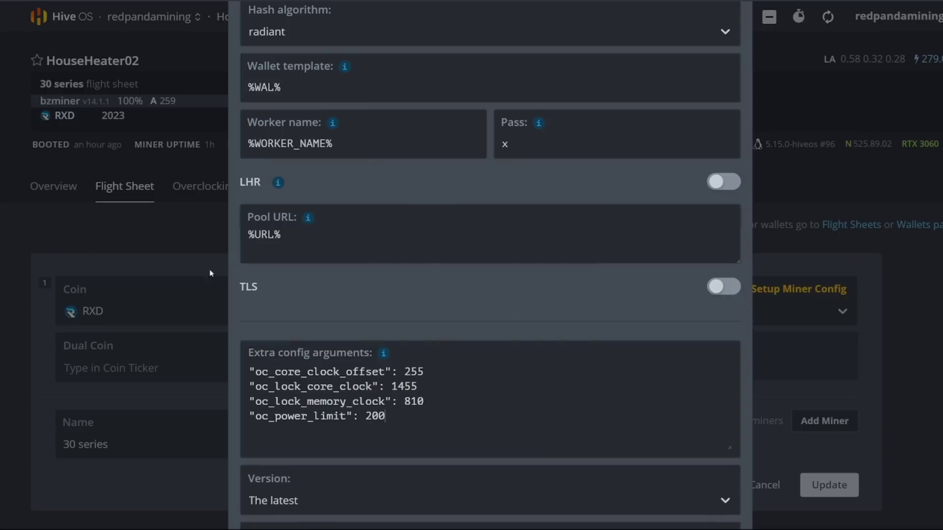
scroll(641, 499, "down", 2)
left_click(610, 505)
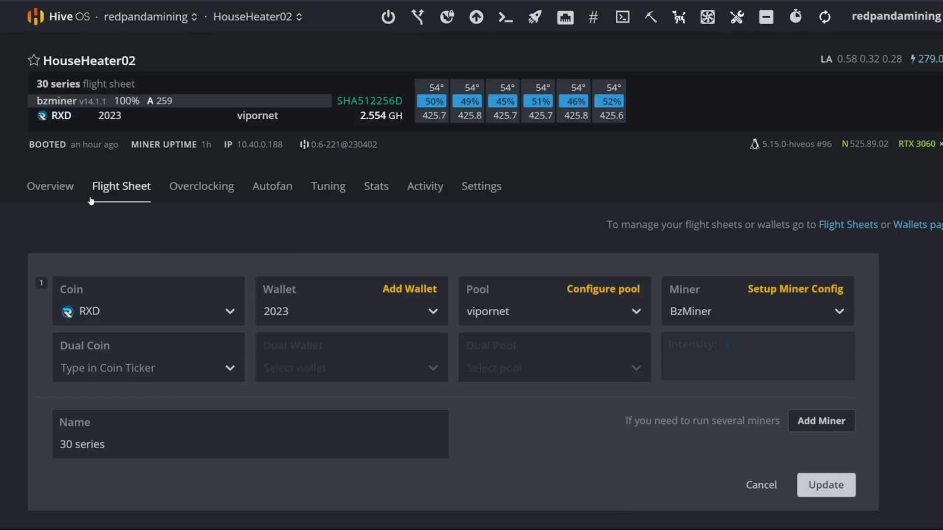
left_click(47, 186)
Open HouseHeater04 from the worker list, view its RXD BzMiner flight sheet, then return to Workers.
left_click(140, 22)
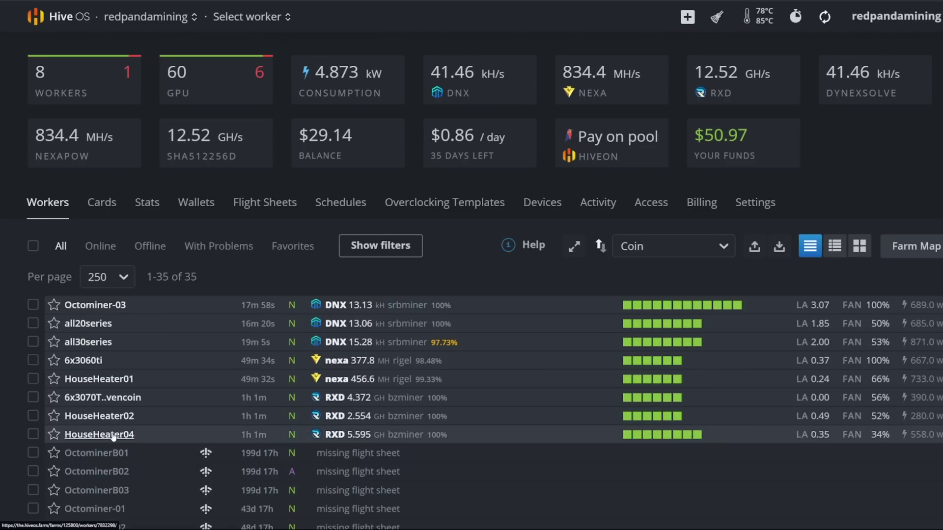
left_click(114, 435)
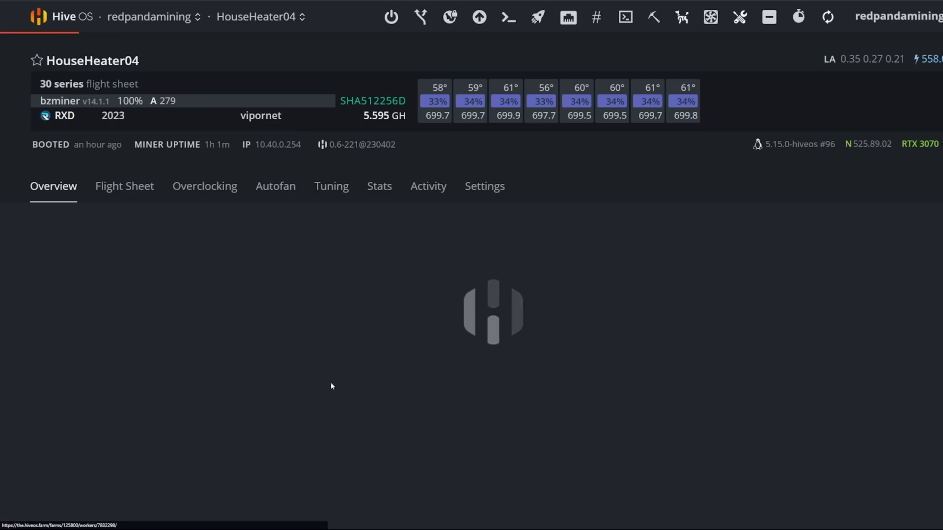
scroll(344, 396, "down", 5)
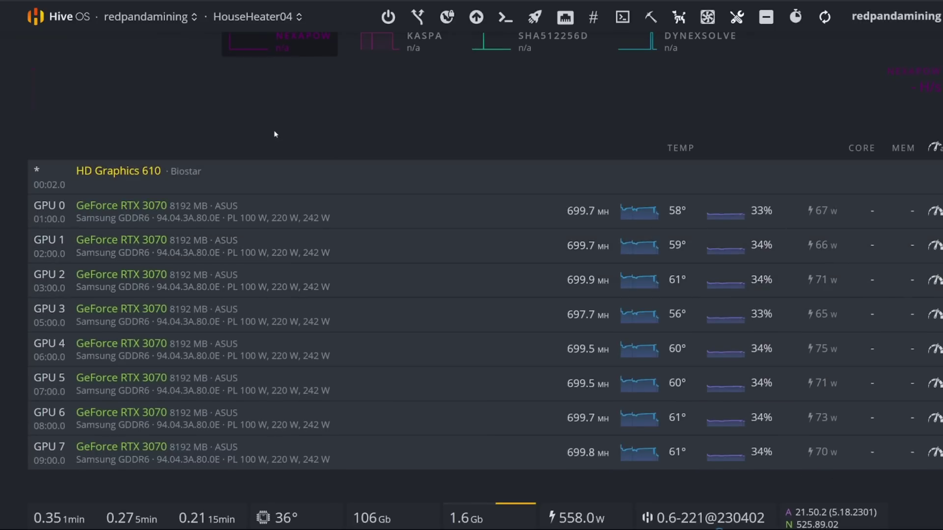
scroll(274, 134, "up", 3)
left_click(122, 112)
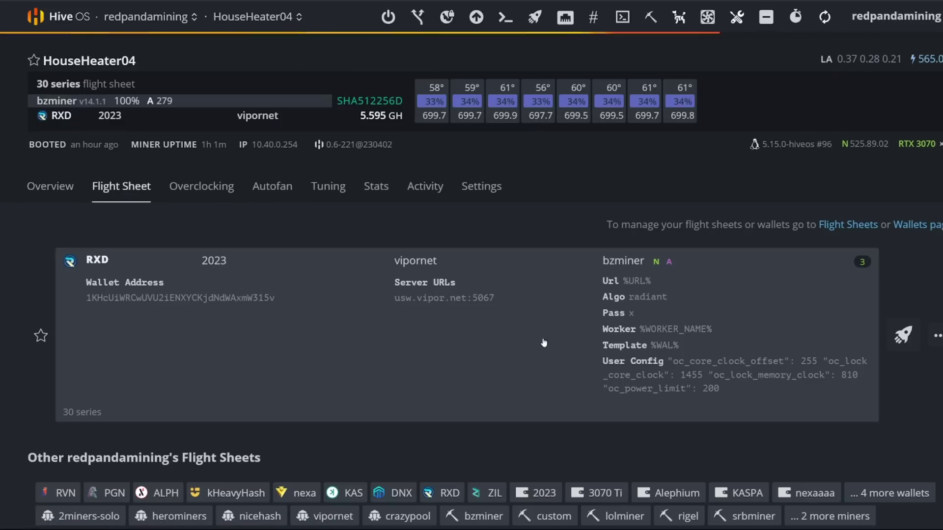
left_click(148, 18)
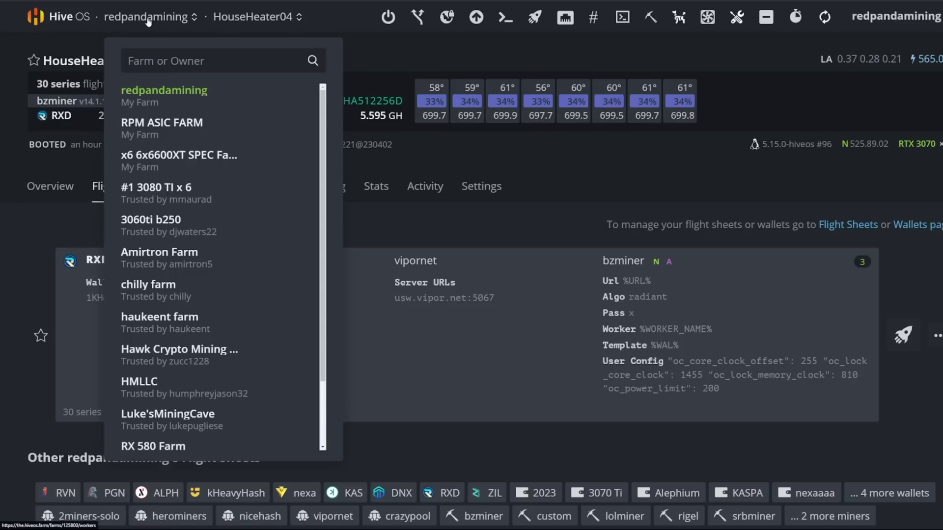
left_click(148, 19)
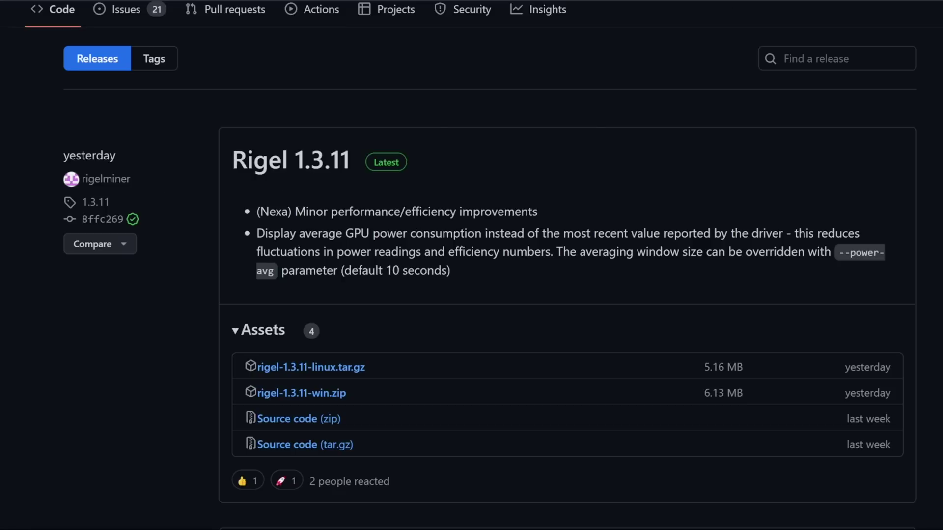
Highlight the first Rigel 1.3.11 bullet about minor Nexa performance and efficiency improvements.
left_click_drag(294, 211, 564, 213)
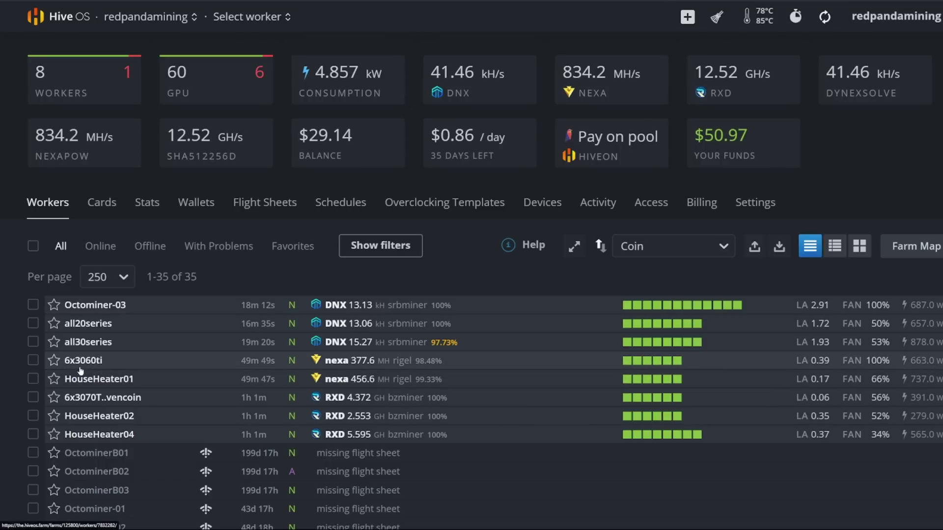
Open HouseHeater01's details, go to its Nexa flight sheet, and choose Edit from its actions menu.
left_click(94, 379)
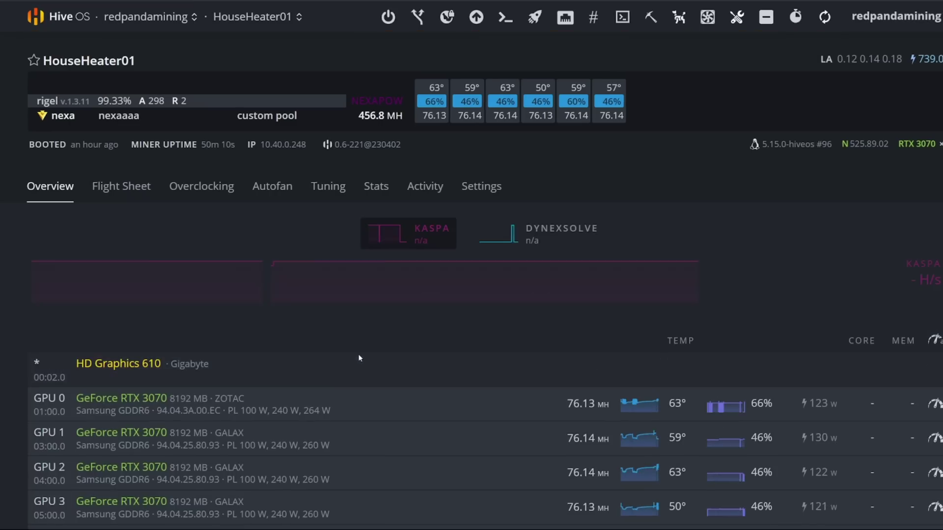
scroll(434, 349, "down", 3)
scroll(434, 350, "down", 2)
scroll(439, 345, "up", 1)
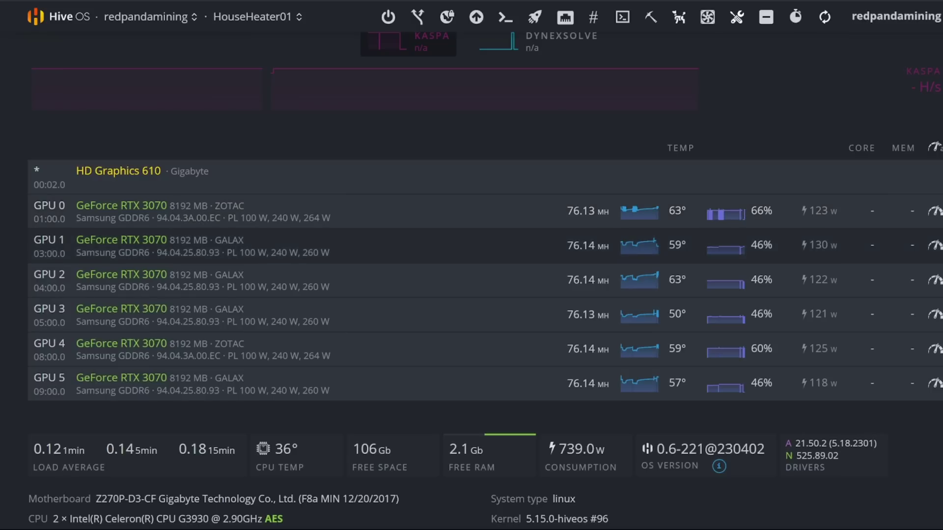
scroll(132, 139, "up", 3)
left_click(121, 118)
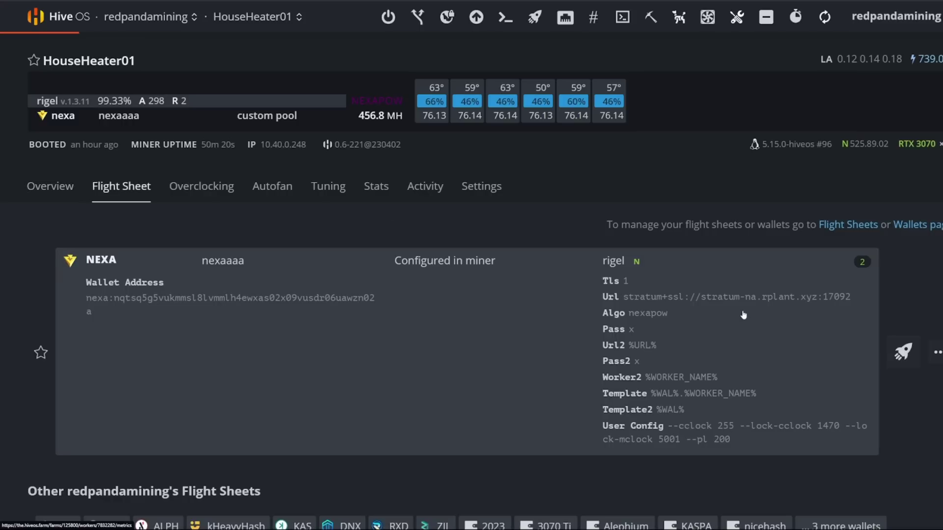
left_click(937, 352)
left_click(889, 165)
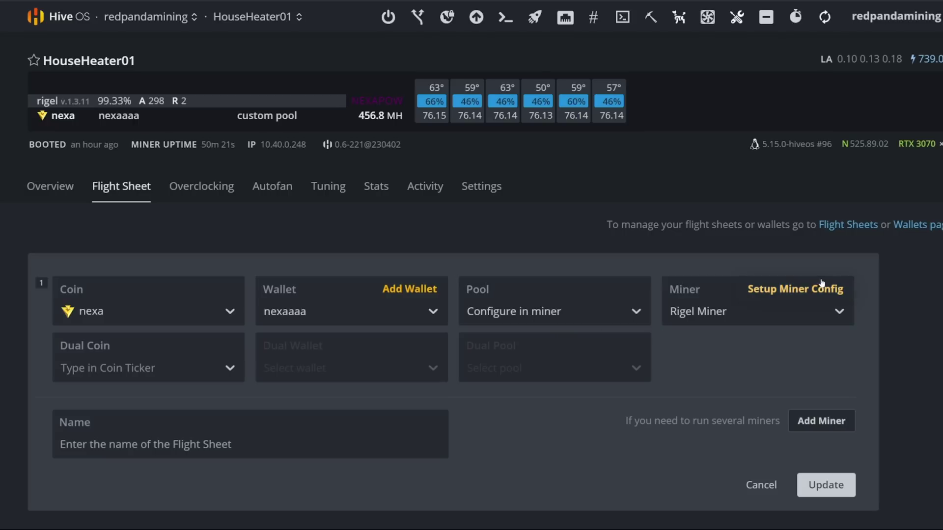
Open the Rigel miner config and select its extra arguments (cclock 255, lock-cclock 1470, mclock 5001).
left_click(780, 289)
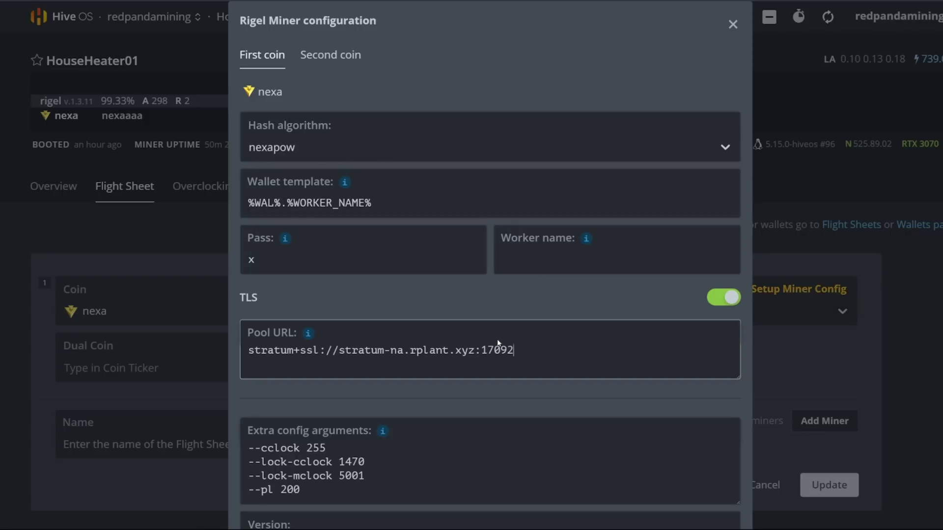
scroll(486, 321, "down", 1)
left_click_drag(516, 275, 208, 281)
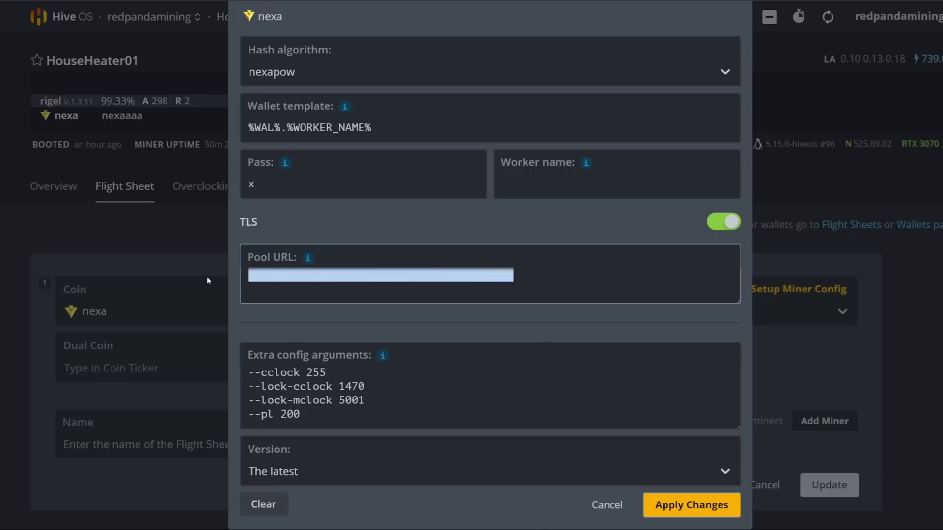
left_click(560, 272)
left_click(356, 426)
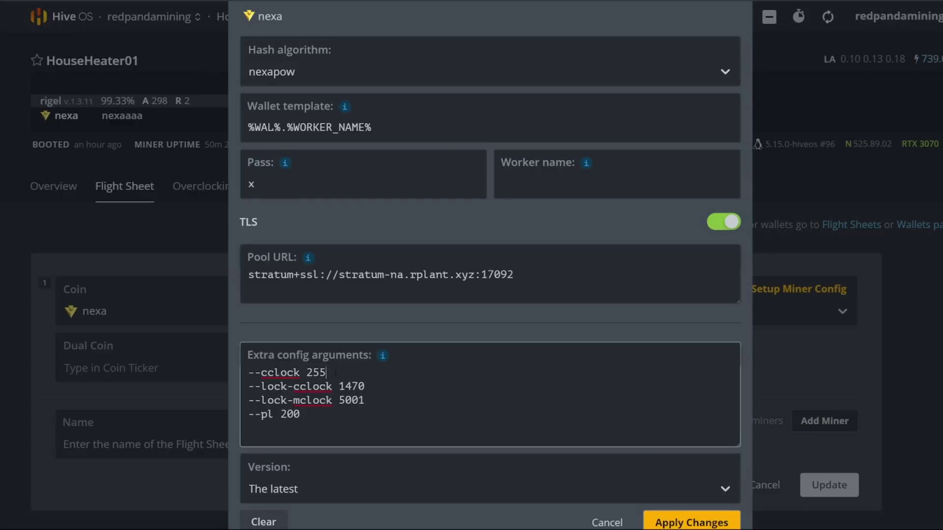
key("shift+Up")
key("shift+Up")
key("shift+Up")
key("shift+Home")
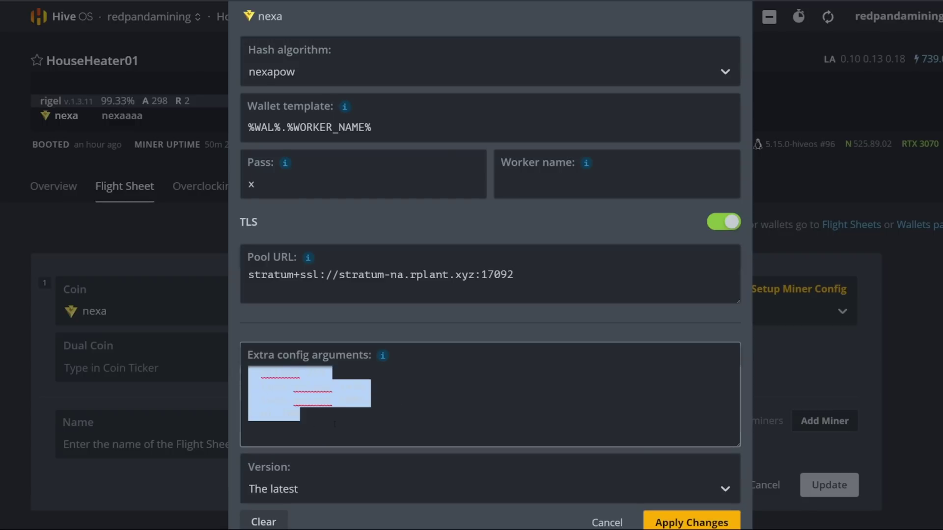
key("Right")
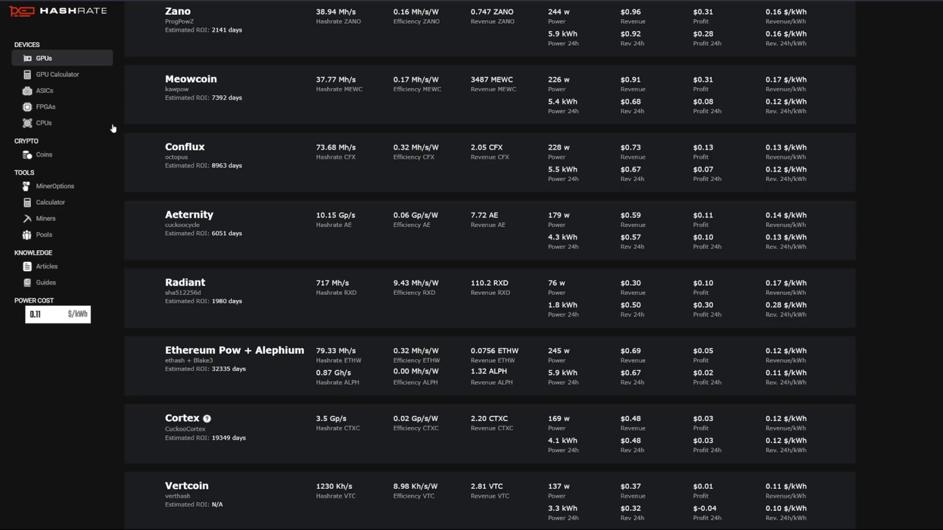
Open the Nexa entry in hashrate.no's RTX 3070 Ti coin list.
scroll(261, 275, "up", 10)
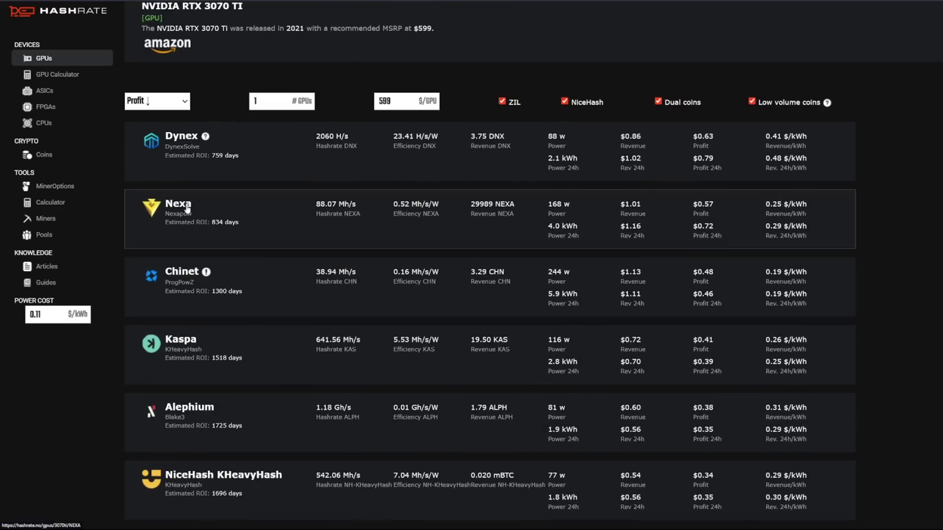
left_click(187, 208)
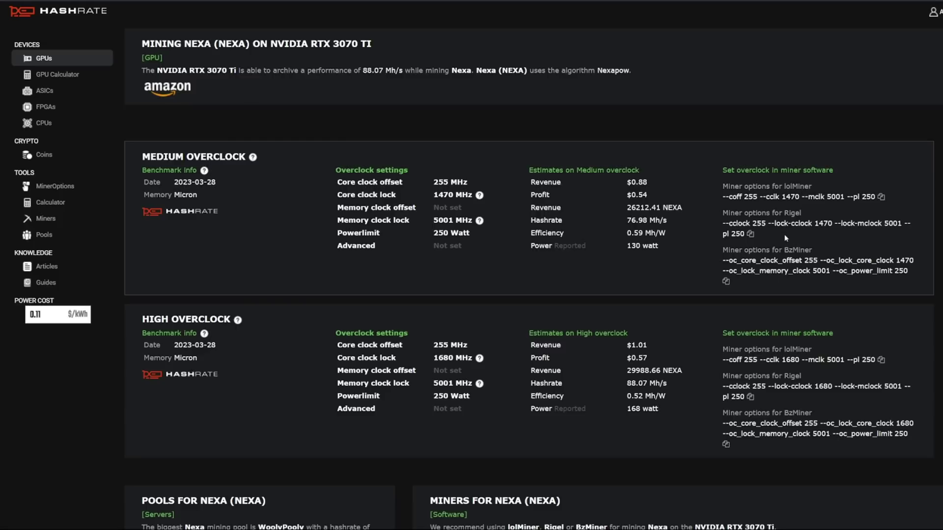
Paste hashrate.no's Rigel options into Extra config arguments, splitting --cclock 255, --lock-cclock 1470, --lock-mclock 5001, --pl 250 onto lines.
left_click(749, 234)
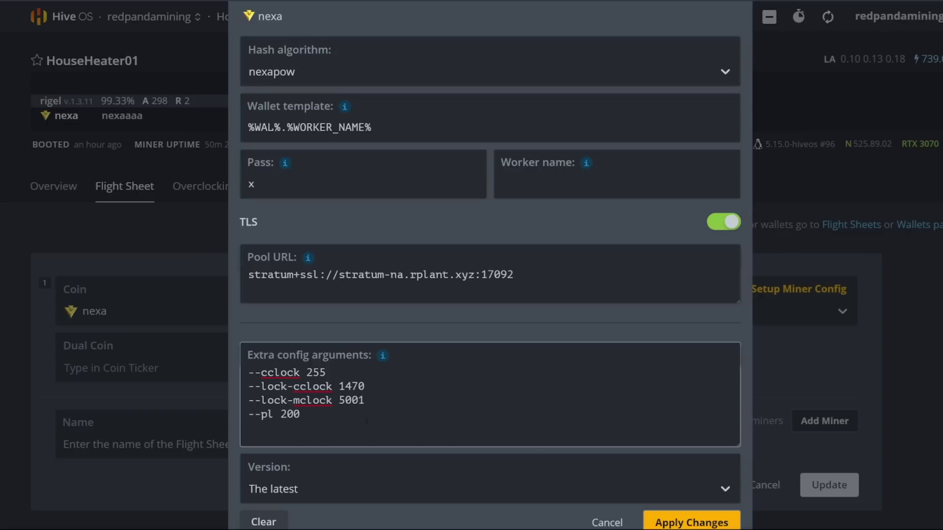
key("ctrl+v")
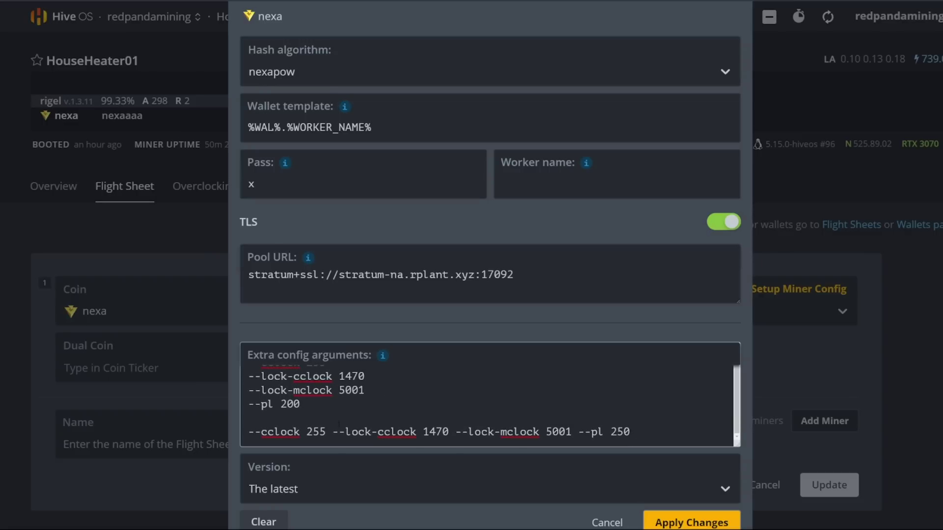
left_click(332, 432)
key("Return")
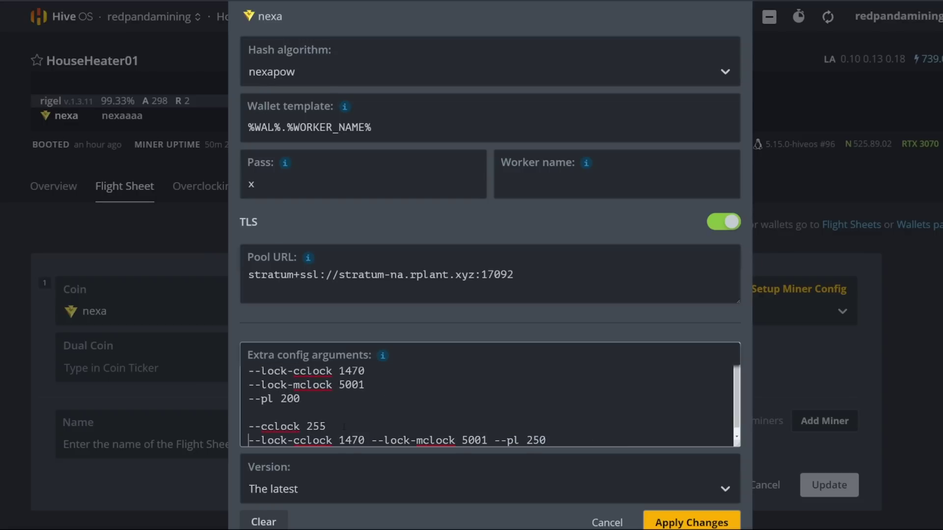
key("Return")
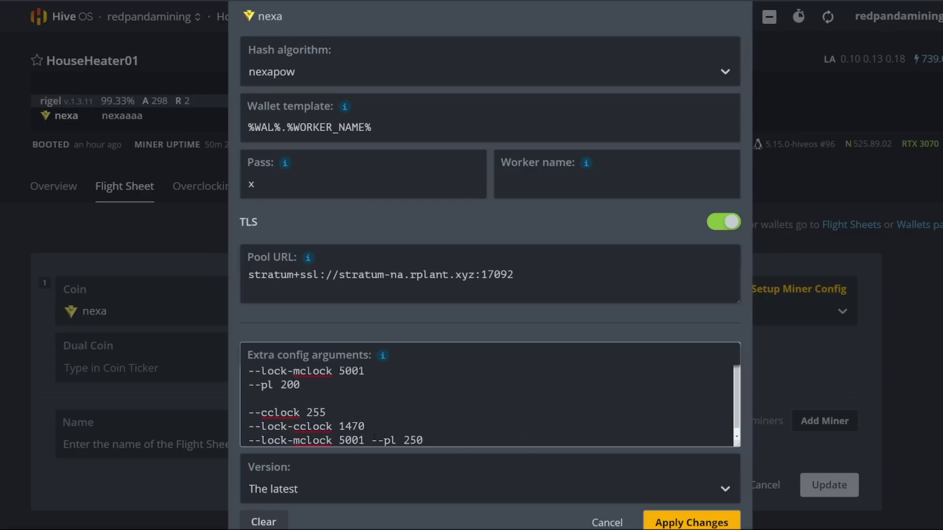
key("Return")
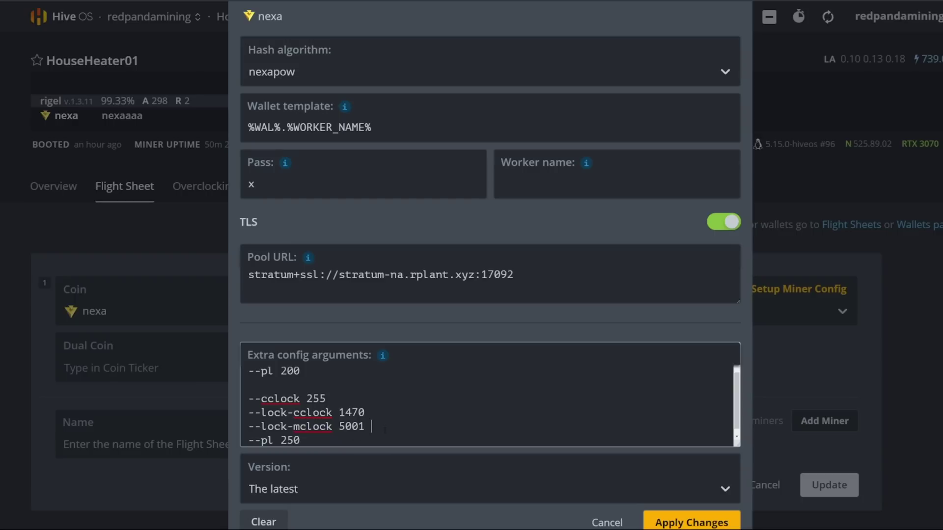
Delete the trailing space, blank line and duplicated pasted block, leaving four lines ending --pl 200.
left_click_drag(379, 418, 329, 399)
key("Delete")
key("Delete")
key("BackSpace")
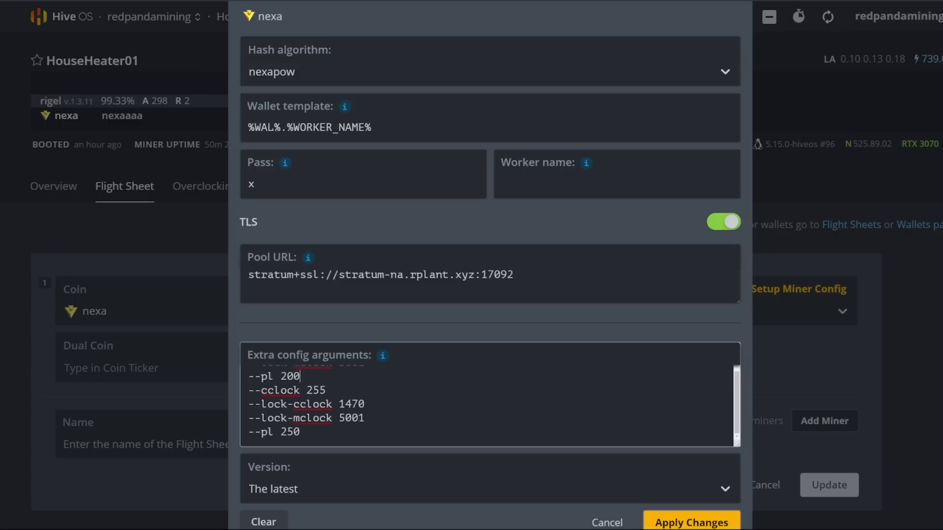
scroll(311, 385, "up", 2)
scroll(312, 386, "down", 2)
left_click_drag(301, 432, 240, 396)
key("BackSpace")
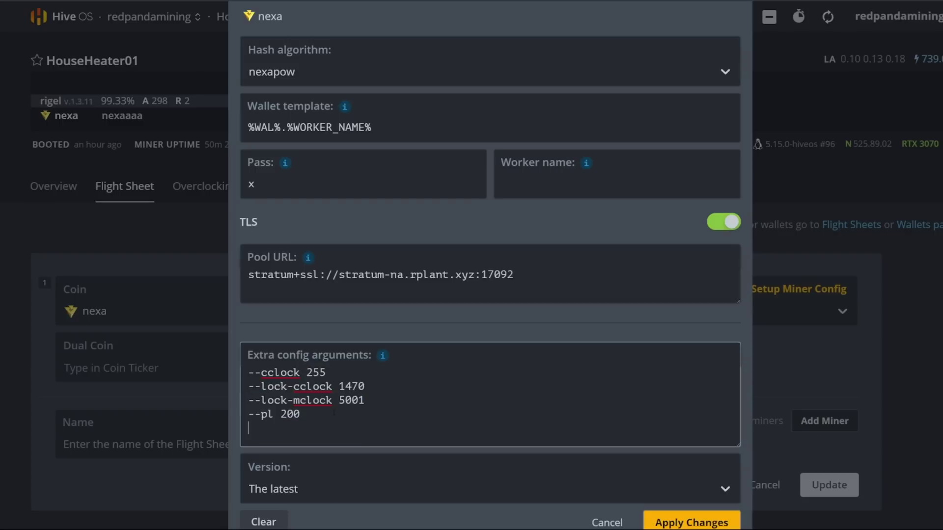
scroll(348, 416, "up", 2)
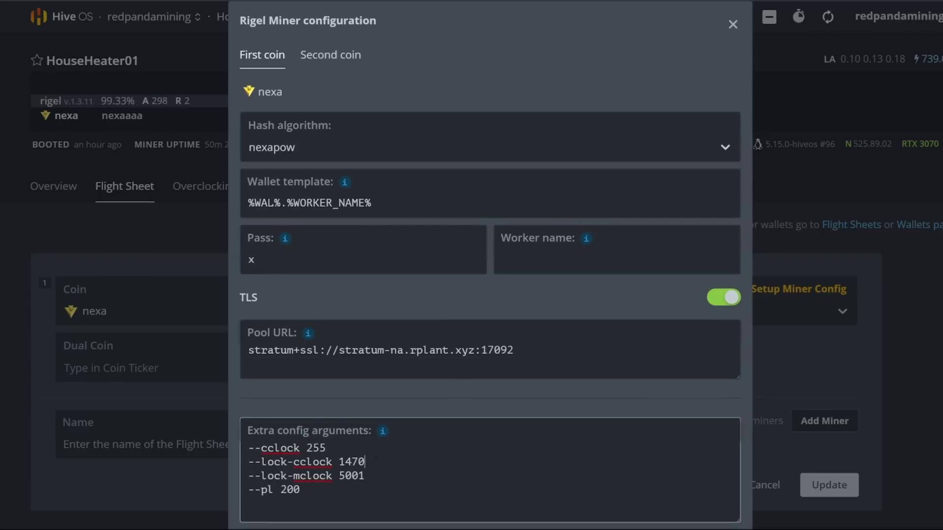
scroll(374, 441, "down", 2)
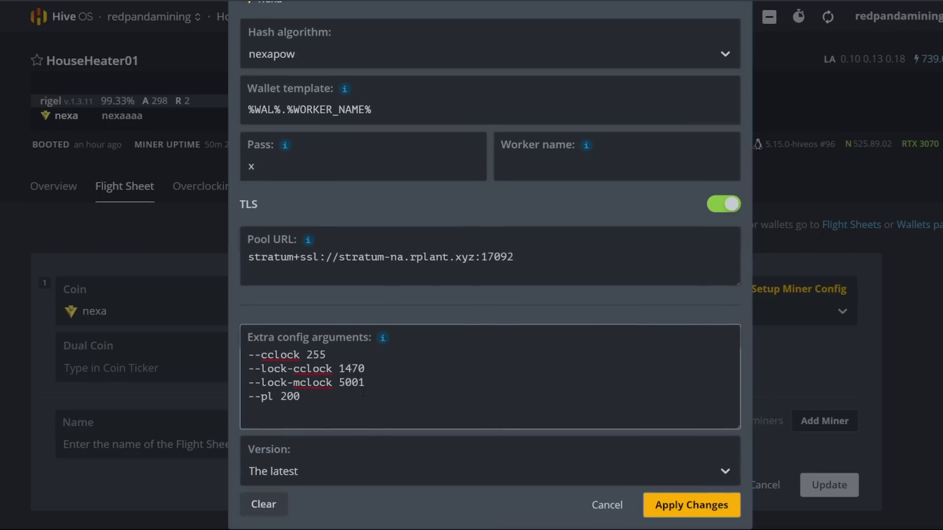
left_click_drag(314, 407, 253, 355)
Cancel the Rigel configuration without applying and return to the farm's worker list.
left_click(604, 504)
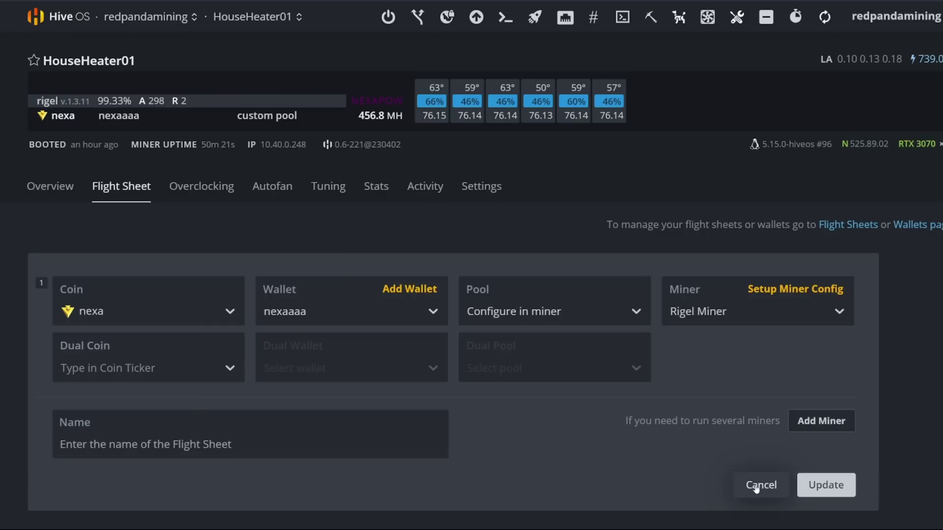
left_click(43, 198)
scroll(441, 346, "down", 2)
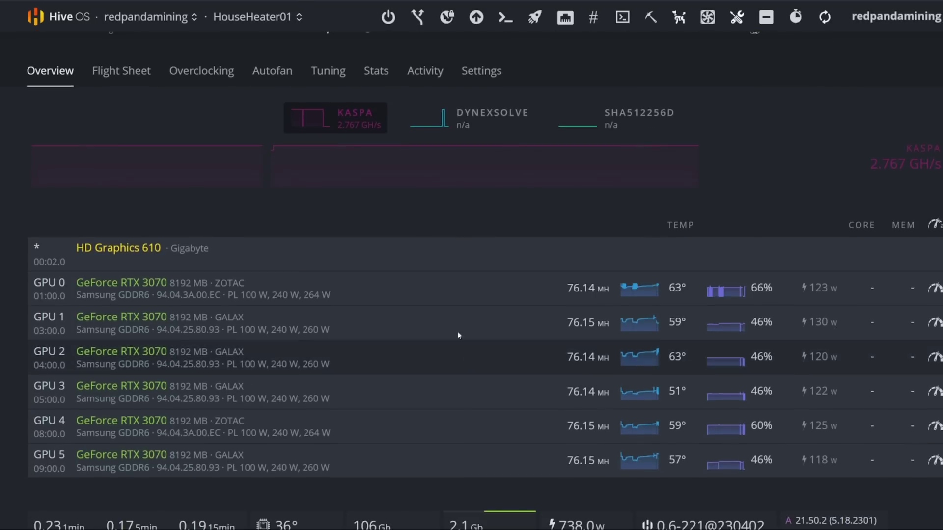
left_click(150, 18)
left_click(151, 17)
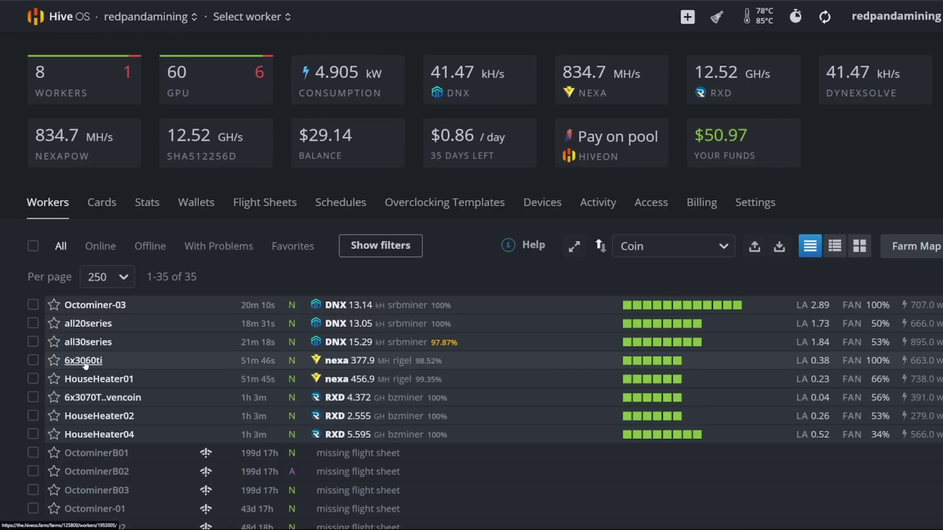
Open the 6x3060ti rig to review its GPU list, then go back to Workers.
left_click(86, 359)
scroll(385, 362, "down", 5)
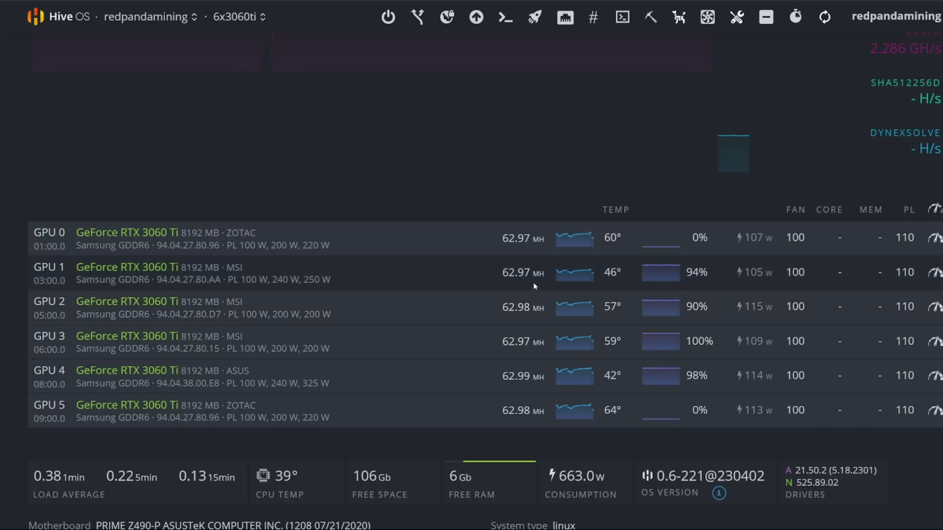
left_click(123, 17)
scroll(13, 388, "down", 1)
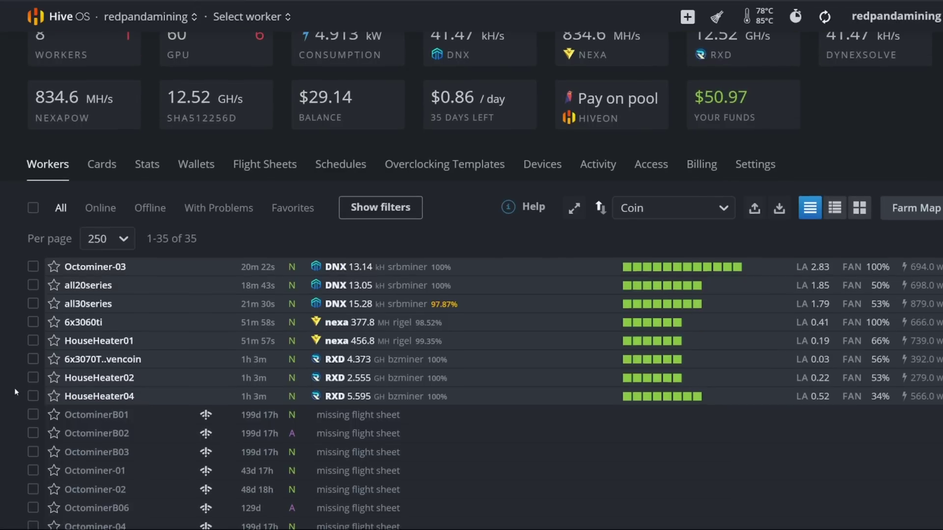
Filter the worker list to the Online tab, showing the 8 online rigs.
left_click(100, 207)
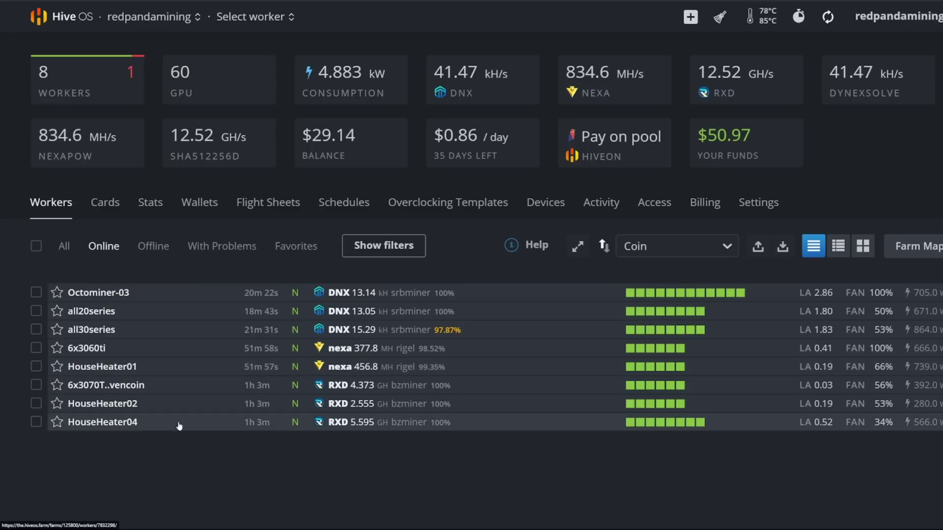
mouse_move(691, 429)
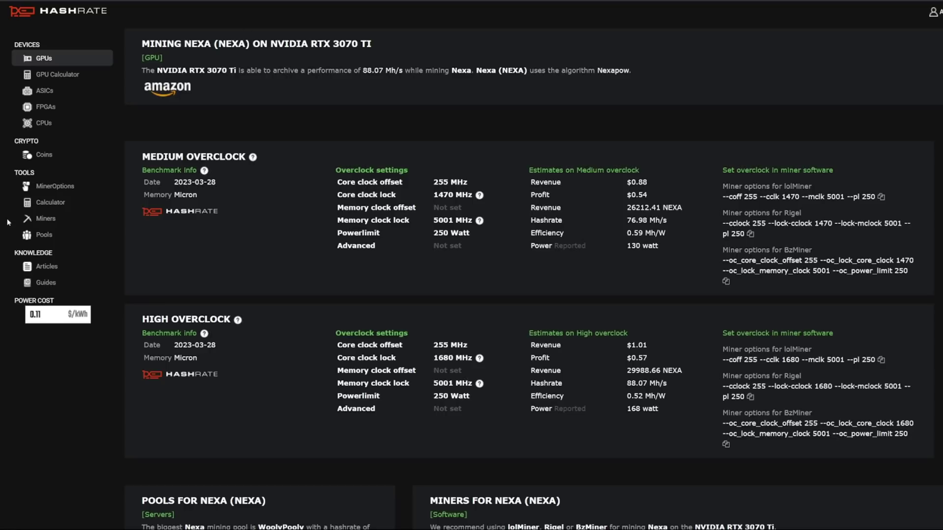
Open Calculator from hashrate.no's Tools sidebar.
left_click(55, 206)
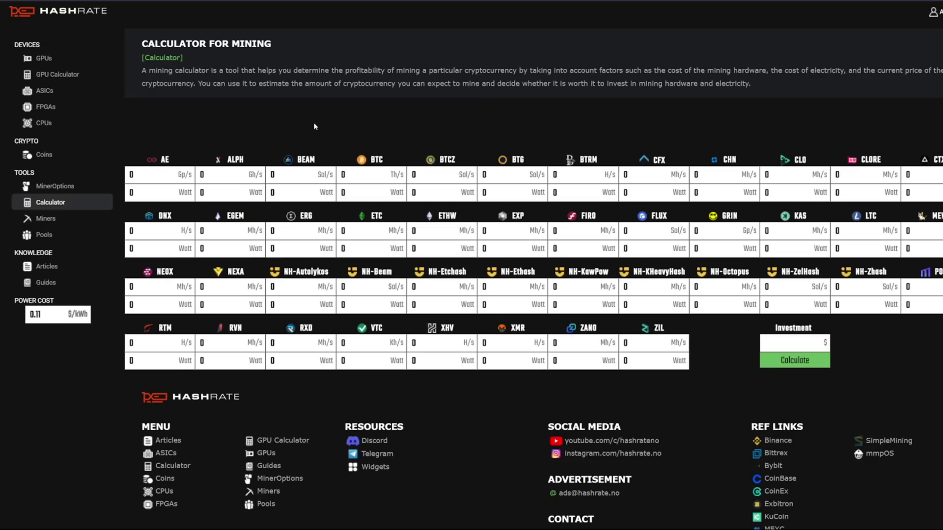